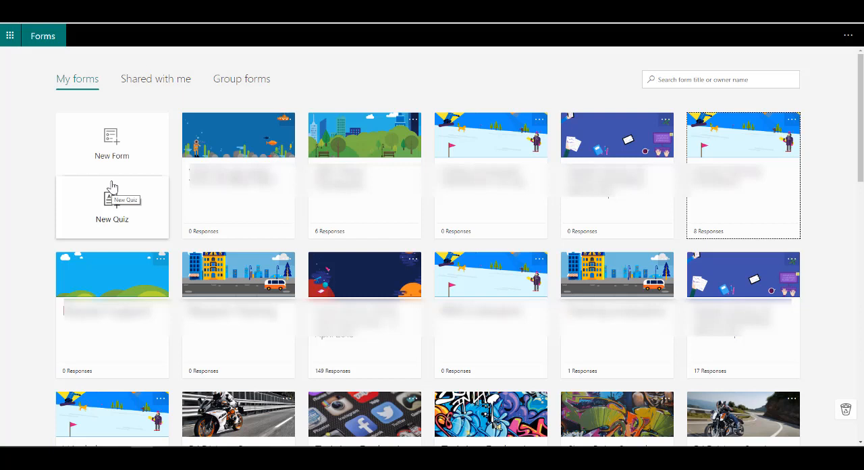
Step: Create a new form and title it "Employee Satisfaction Survey"
{"action": "left_click", "coordinate": [97, 148]}
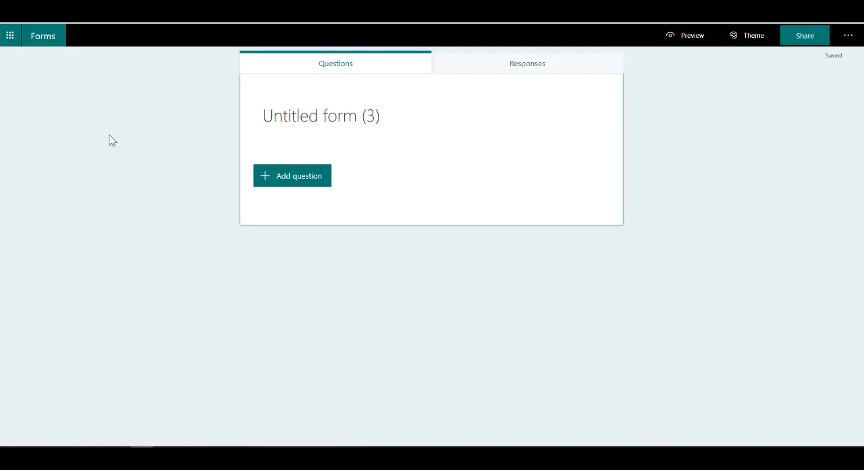
{"action": "left_click", "coordinate": [282, 120]}
{"action": "type", "text": "E"}
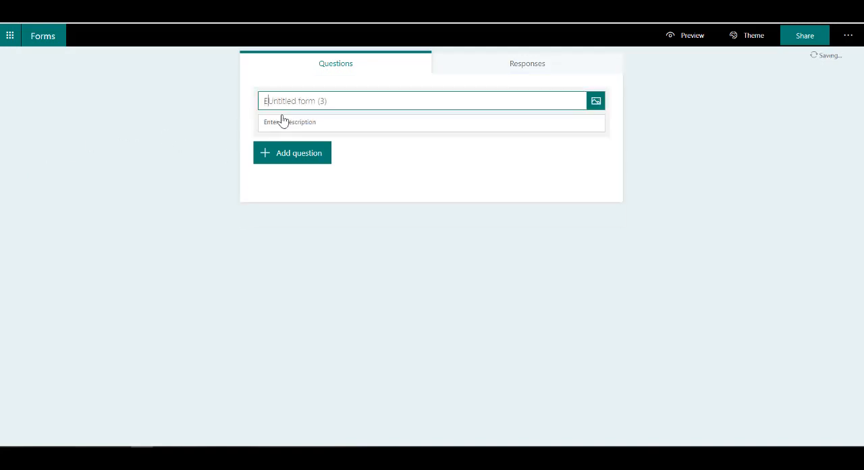
{"action": "type", "text": "mpl"}
{"action": "type", "text": "oyee Sat"}
{"action": "type", "text": "isfac"}
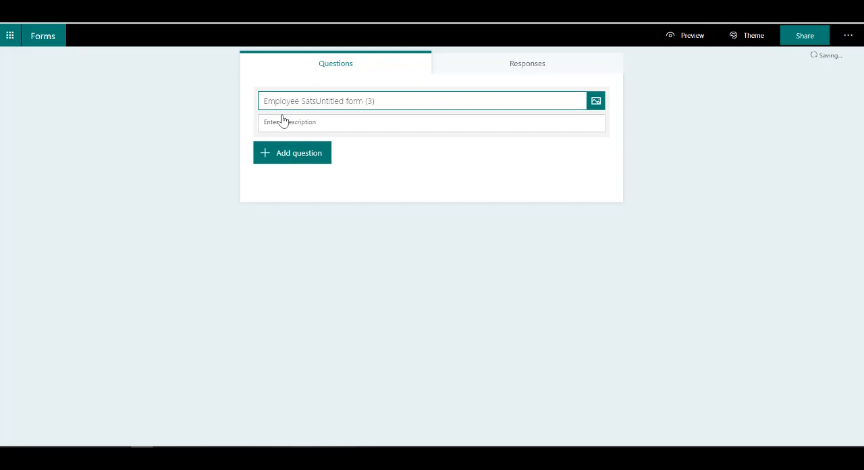
{"action": "type", "text": "tion Survey"}
Step: Set the form description to "Hi there, thanks for taking the time, we appreciate your feedback." and upload the blue mask image beside the title
{"action": "left_click", "coordinate": [283, 122]}
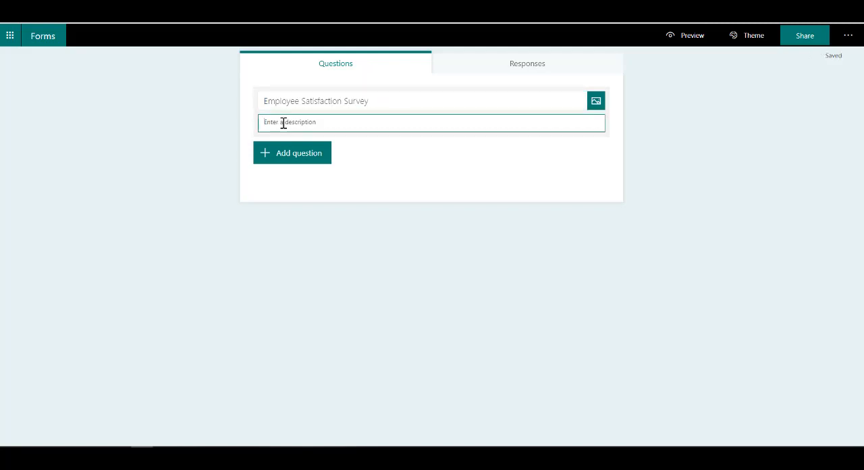
{"action": "type", "text": "Hi there, thanks for taking the time, we appreciate"}
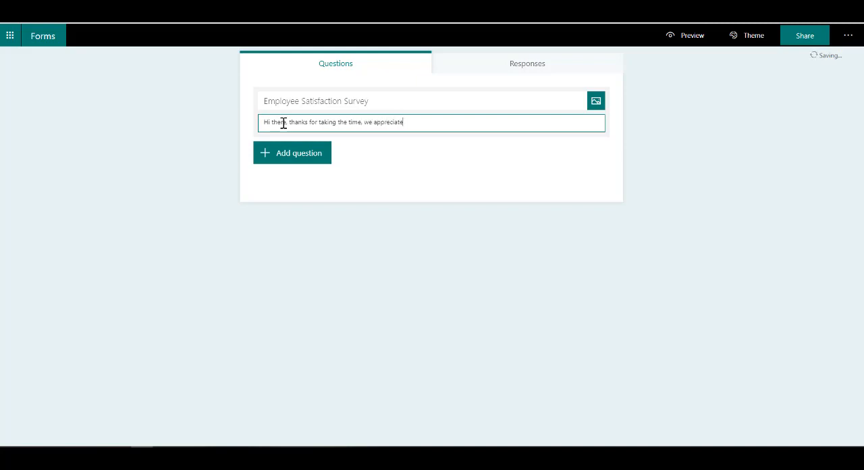
{"action": "type", "text": " your feedback."}
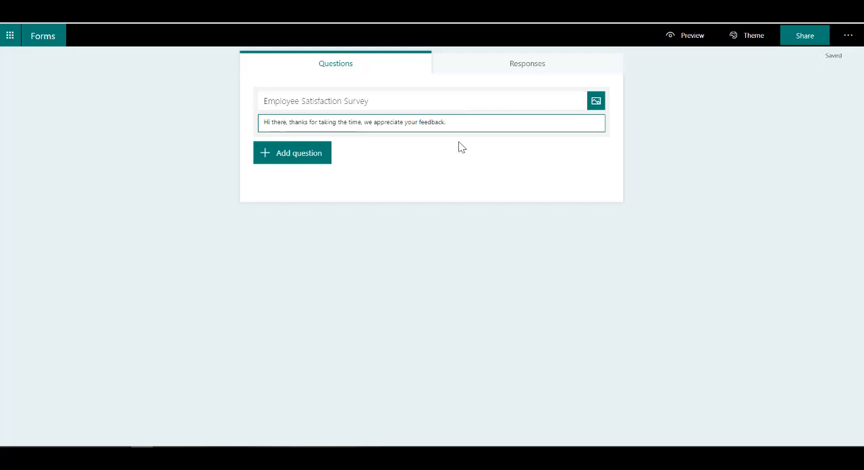
{"action": "left_click", "coordinate": [597, 102]}
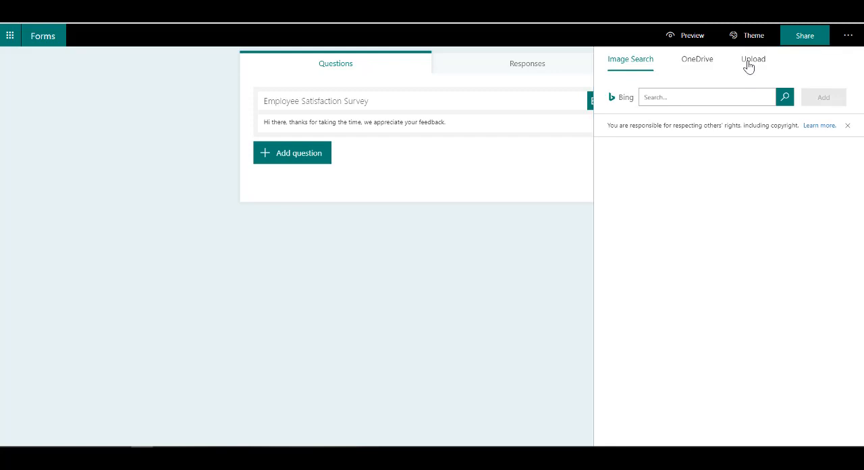
{"action": "left_click", "coordinate": [749, 64]}
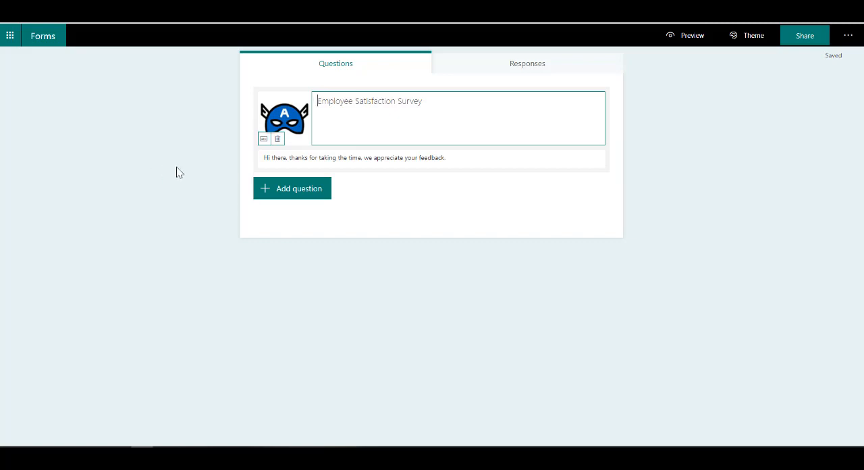
Step: Add a choice question to the survey that reads "What is your age group?"
{"action": "left_click", "coordinate": [327, 196]}
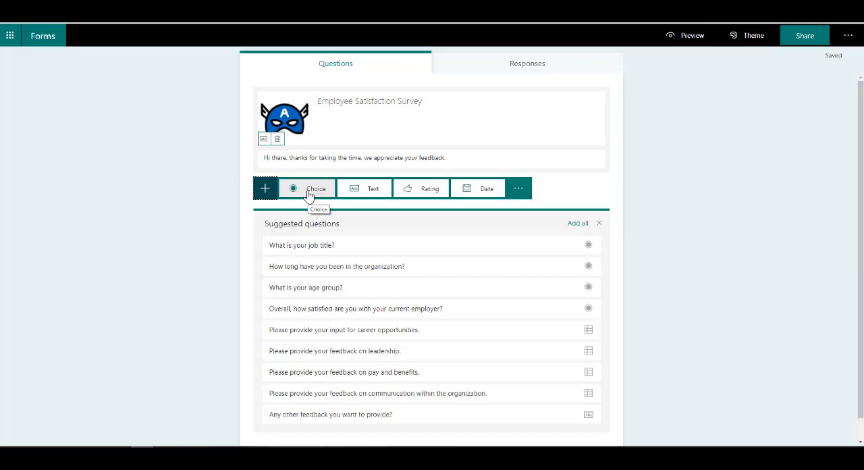
{"action": "scroll", "coordinate": [191, 245], "scroll_direction": "down", "scroll_amount": 1}
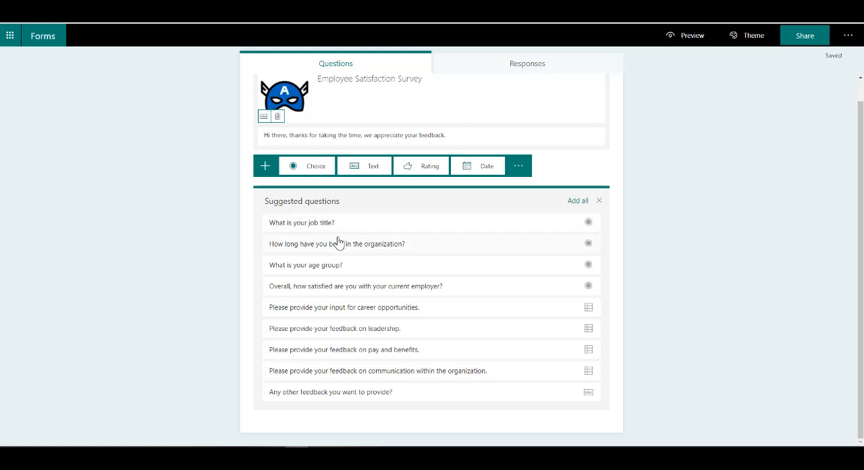
{"action": "left_click", "coordinate": [305, 172]}
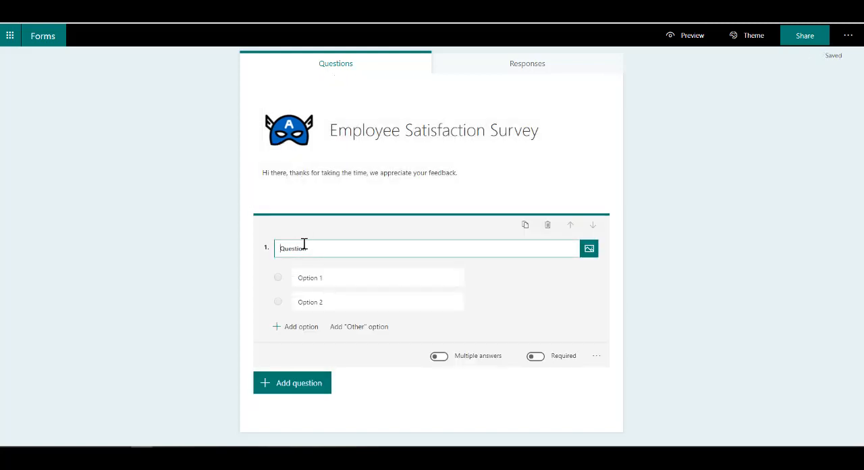
{"action": "double_click", "coordinate": [309, 248]}
{"action": "type", "text": "What is your age grou"}
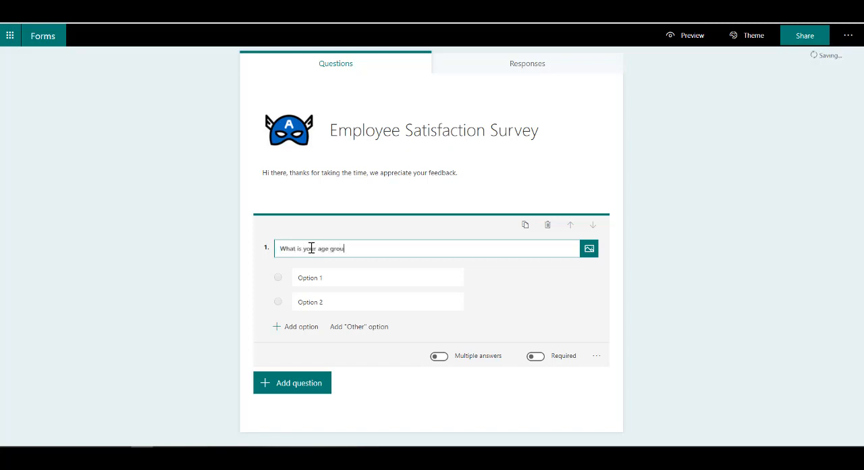
{"action": "type", "text": "p?"}
Step: Set the first two answer options of the age group question to "18 - 21" and "22 - 32"
{"action": "left_click", "coordinate": [315, 275]}
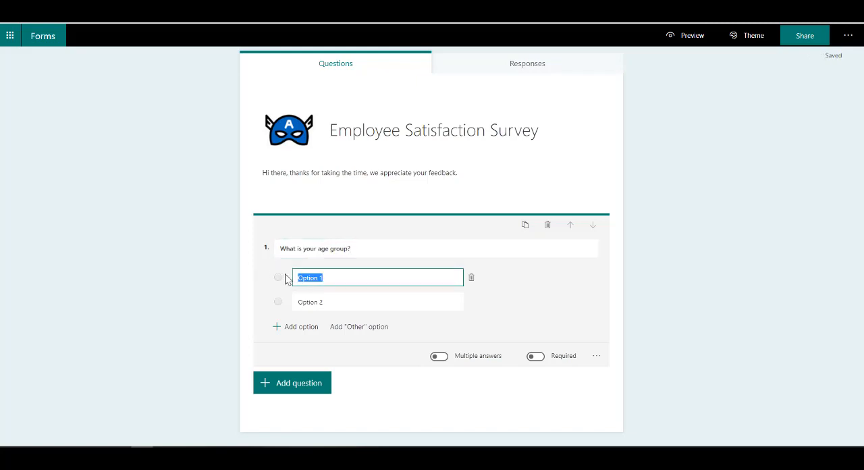
{"action": "type", "text": "18 - 21"}
{"action": "left_click", "coordinate": [333, 304]}
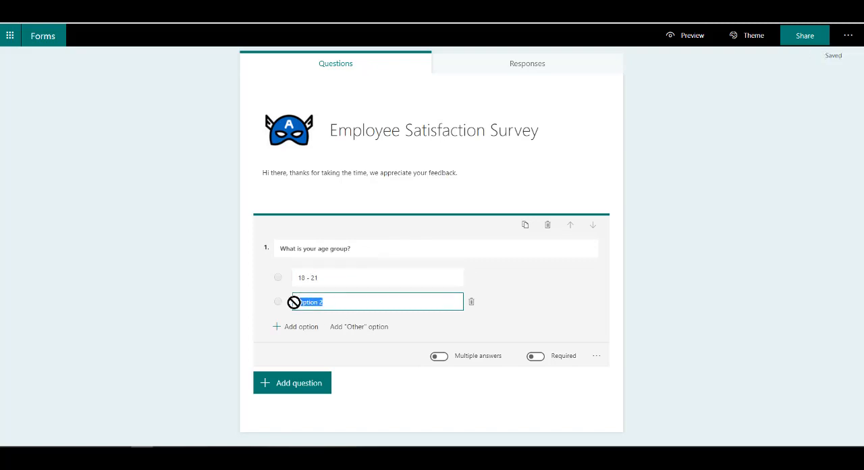
{"action": "type", "text": "22 - 32"}
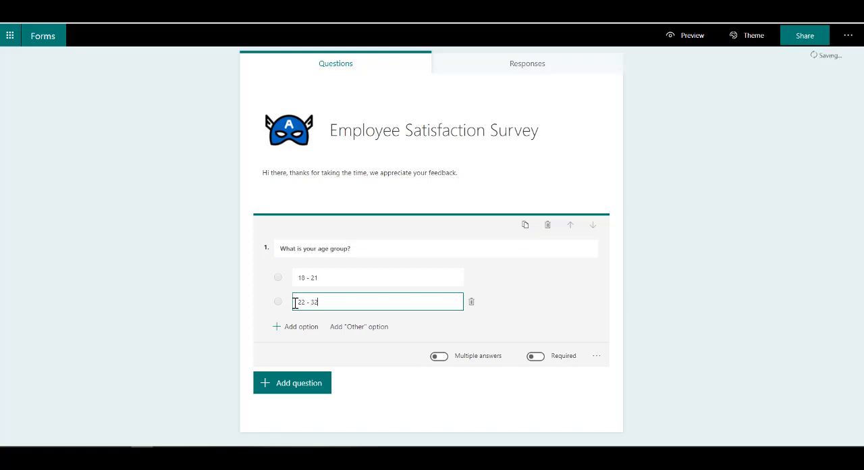
Step: Add two more answer options to the age group question, "33 - 42" and "42 +"
{"action": "left_click", "coordinate": [302, 327]}
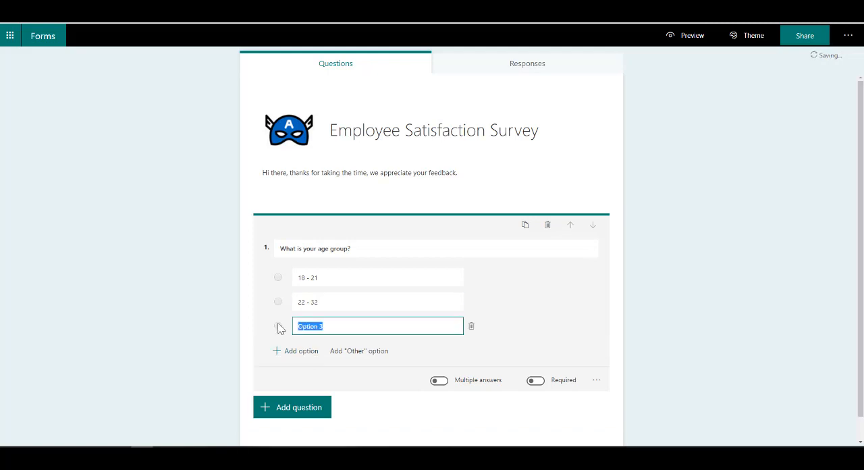
{"action": "type", "text": "33 - 42"}
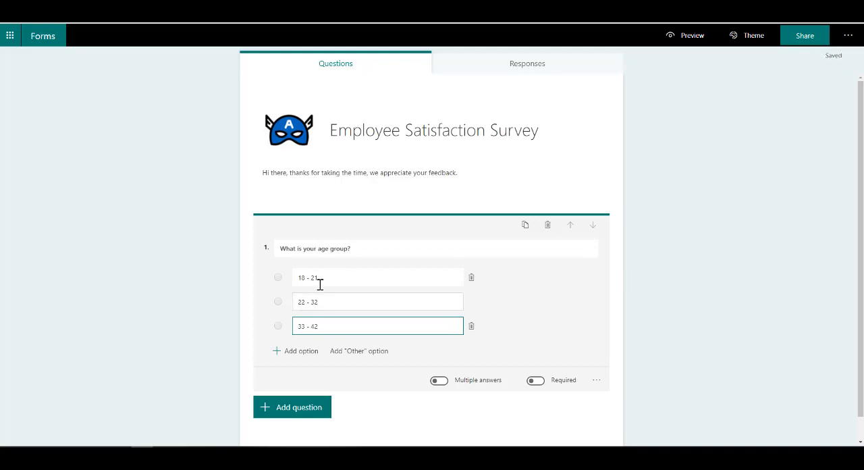
{"action": "left_click", "coordinate": [295, 351]}
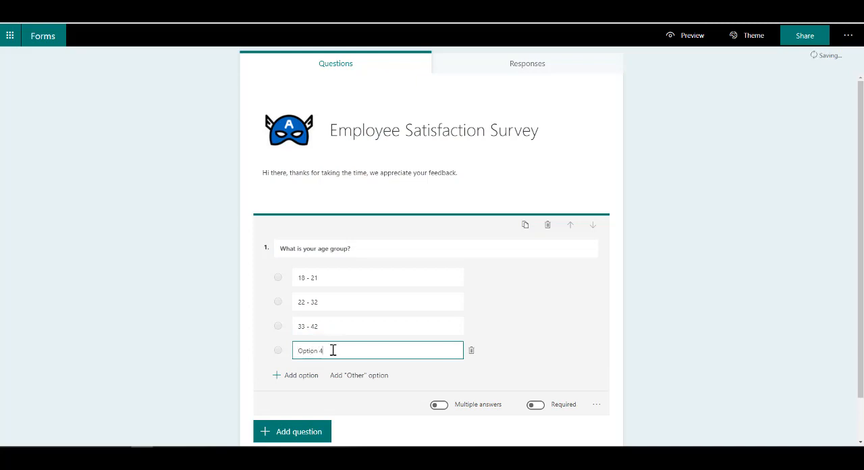
{"action": "left_click_drag", "start_coordinate": [331, 349], "coordinate": [257, 354]}
{"action": "type", "text": "42 +"}
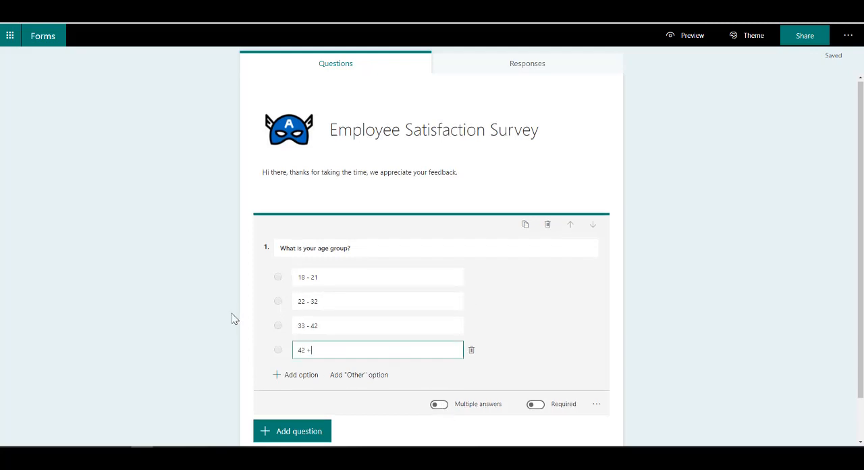
Step: Add a second choice question below the age group one that reads "What are your interests?"
{"action": "scroll", "coordinate": [257, 337], "scroll_direction": "down", "scroll_amount": 2}
{"action": "left_click", "coordinate": [320, 386]}
{"action": "left_click", "coordinate": [315, 388]}
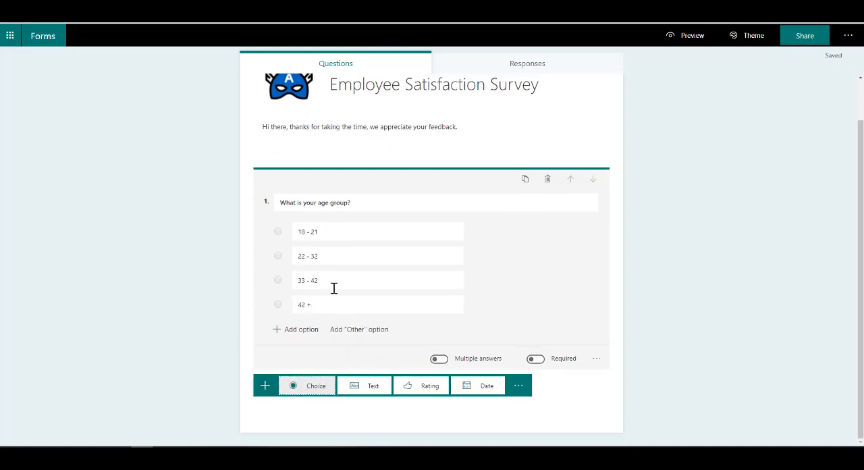
{"action": "type", "text": "hat Question"}
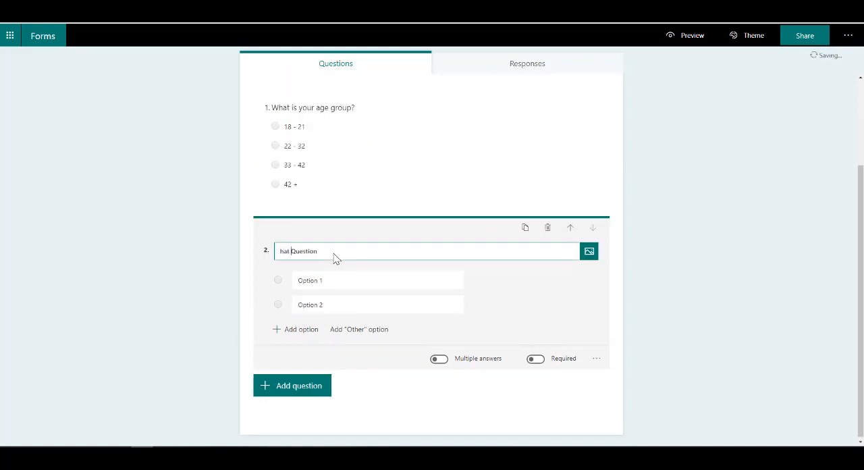
{"action": "key", "text": "BackSpace"}
{"action": "key", "text": "BackSpace"}
{"action": "key", "text": "ctrl+a"}
{"action": "type", "text": "What are your interests?"}
Step: Set the first two answer options of the interests question to "Painting" and "Motorcycles"
{"action": "left_click", "coordinate": [342, 283]}
{"action": "type", "text": "Pain"}
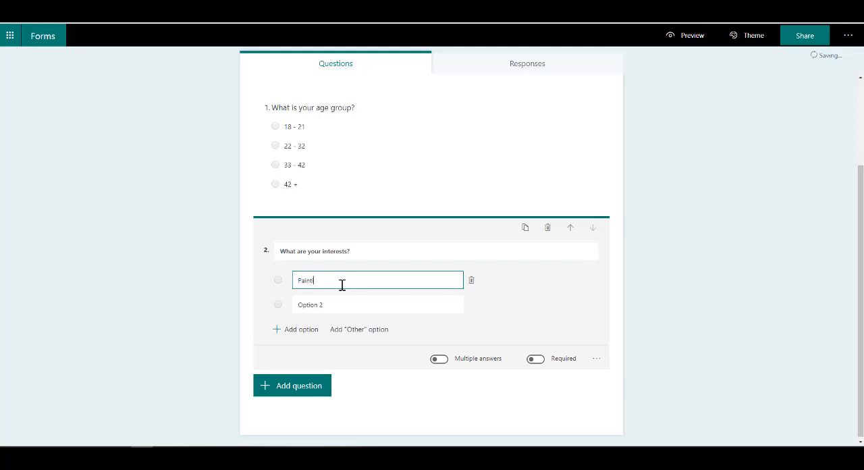
{"action": "left_click", "coordinate": [339, 305]}
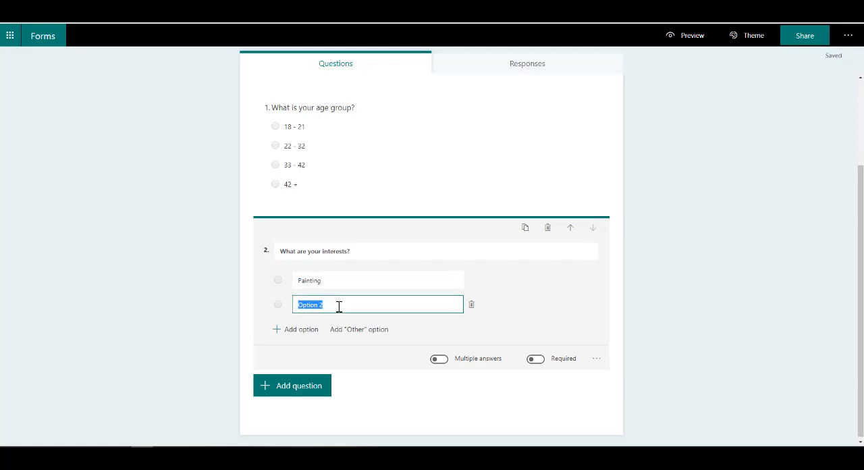
{"action": "type", "text": "Motorcycles"}
Step: Add the options "Travel" and "Tech" to the interests question and allow multiple answers
{"action": "left_click", "coordinate": [308, 331]}
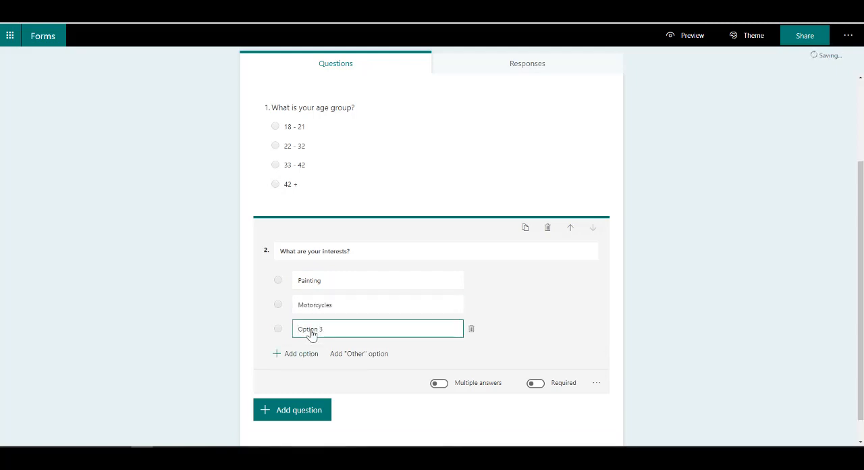
{"action": "left_click_drag", "start_coordinate": [331, 331], "coordinate": [266, 332]}
{"action": "type", "text": "Travel"}
{"action": "left_click", "coordinate": [299, 353]}
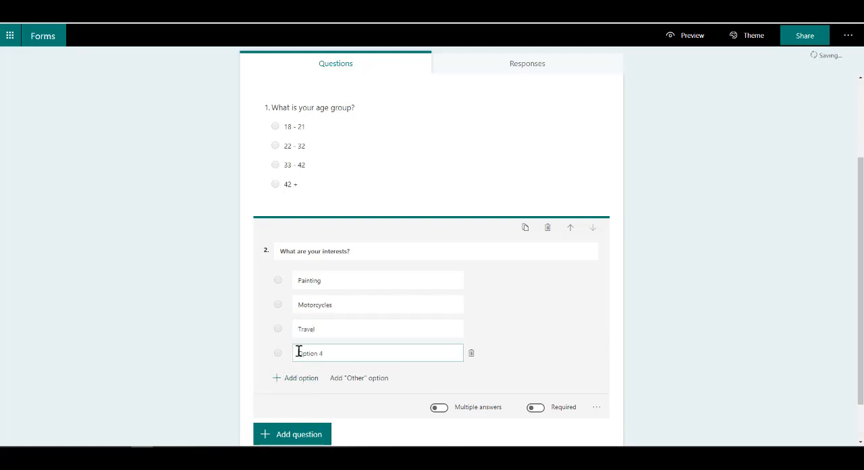
{"action": "left_click_drag", "start_coordinate": [324, 353], "coordinate": [276, 360]}
{"action": "type", "text": "Tech"}
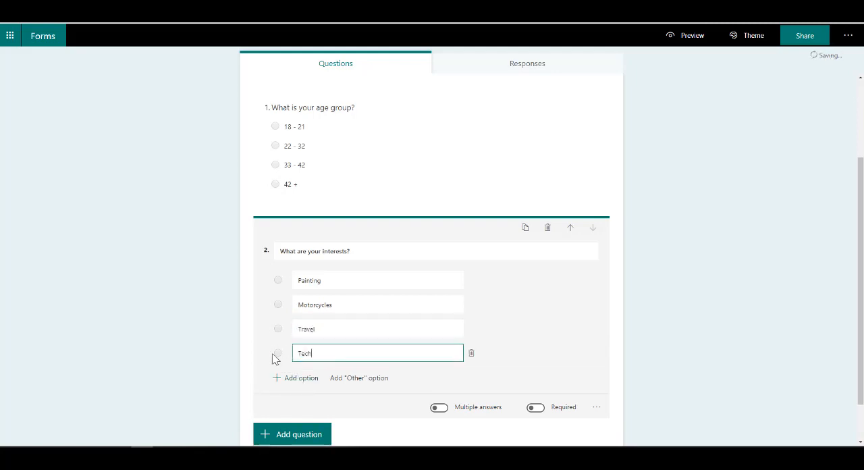
{"action": "left_click", "coordinate": [441, 408]}
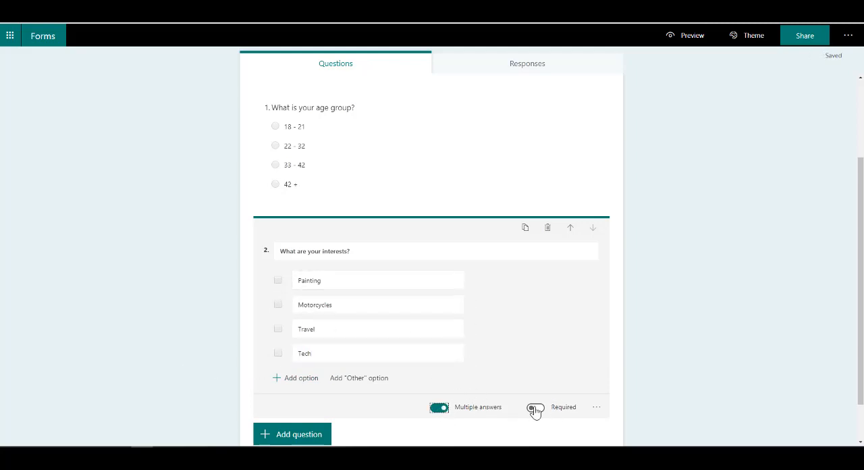
Step: Add a text question reading "General feedback to make the company a better place to work at:" and allow a long answer
{"action": "scroll", "coordinate": [337, 409], "scroll_direction": "down", "scroll_amount": 1}
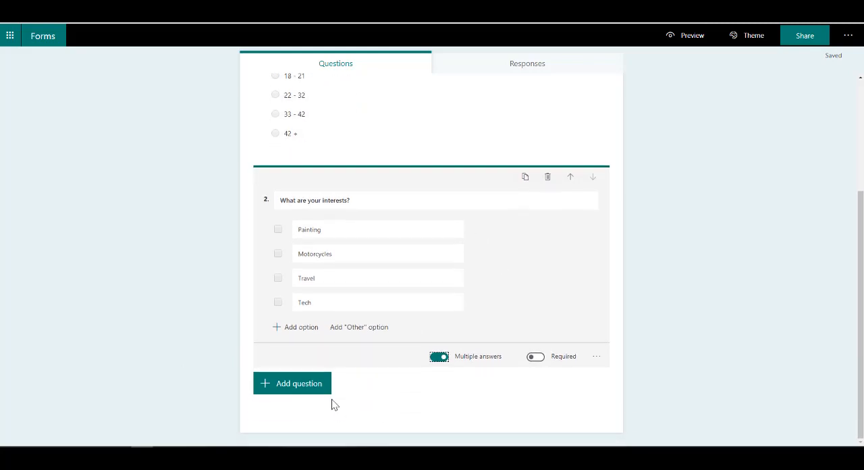
{"action": "left_click", "coordinate": [302, 391]}
{"action": "left_click", "coordinate": [362, 390]}
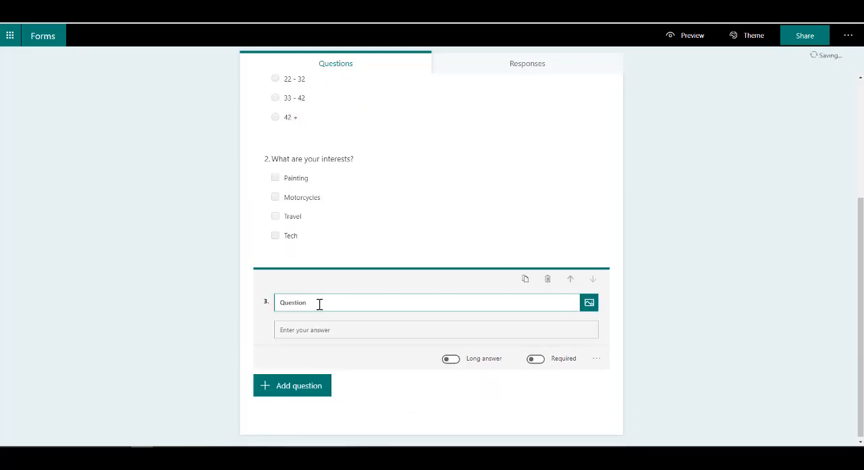
{"action": "type", "text": "Question"}
{"action": "left_click_drag", "start_coordinate": [320, 303], "coordinate": [258, 307]}
{"action": "type", "text": "General feedback to make the company a better place to work at:"}
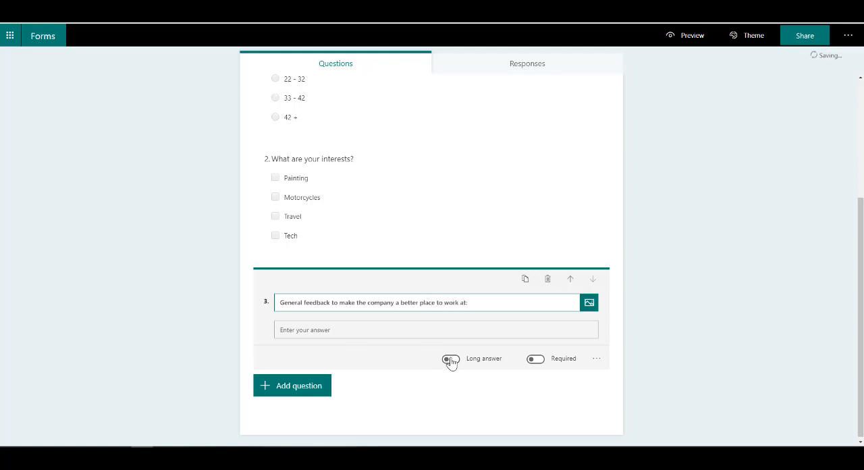
{"action": "left_click", "coordinate": [450, 359]}
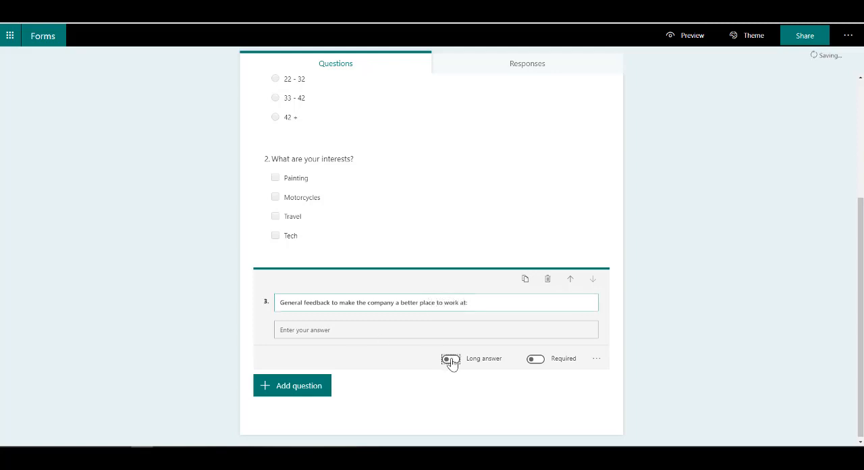
Step: Add a rating question that reads "Rate your boss:" and show its available rating symbols
{"action": "left_click", "coordinate": [267, 399]}
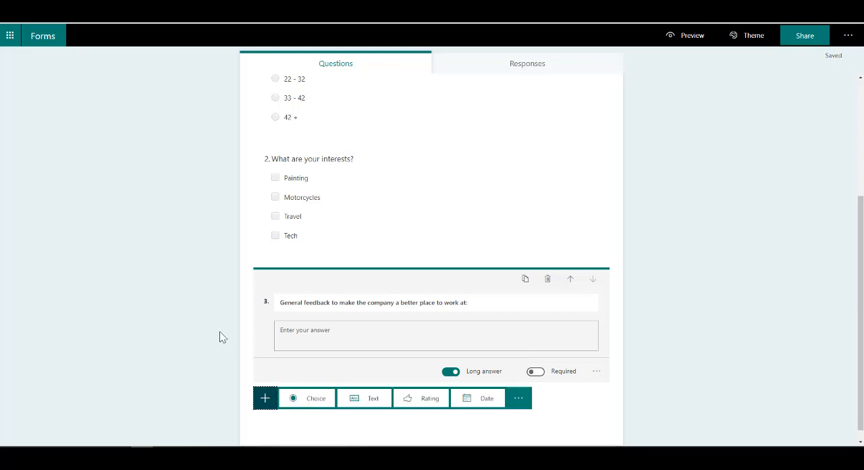
{"action": "left_click", "coordinate": [450, 395]}
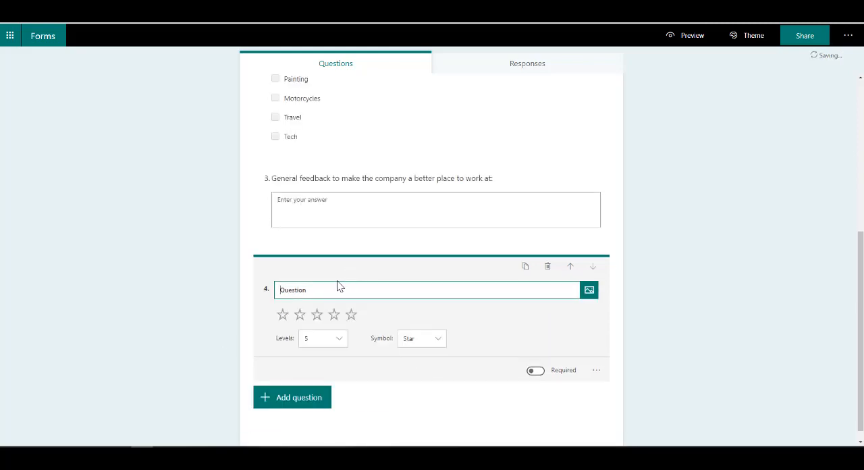
{"action": "type", "text": "Rate your boss:"}
{"action": "left_click", "coordinate": [420, 341]}
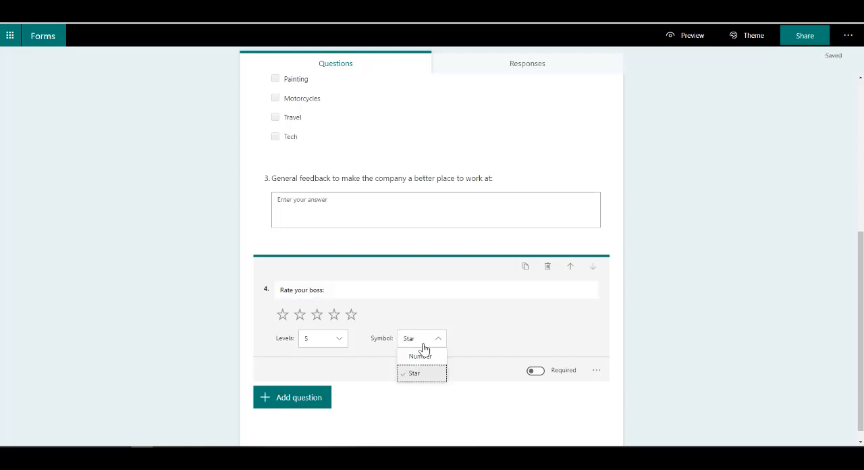
Step: Add a date question that reads "Date you started working at the company?"
{"action": "left_click", "coordinate": [315, 400]}
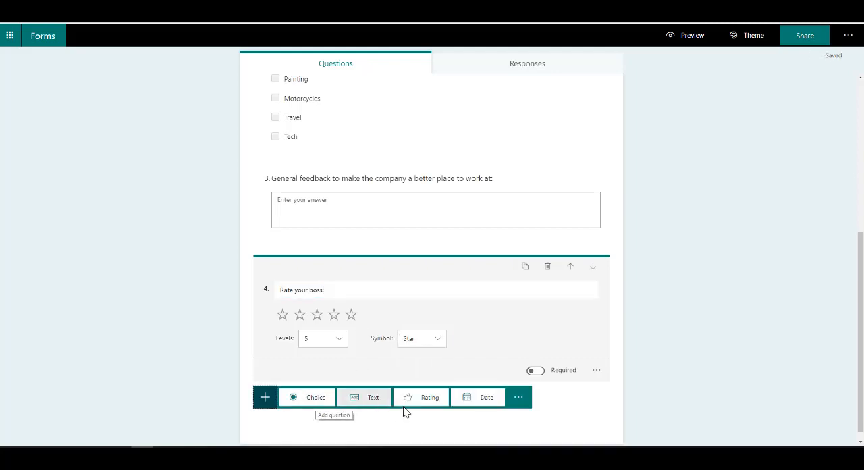
{"action": "left_click", "coordinate": [468, 400]}
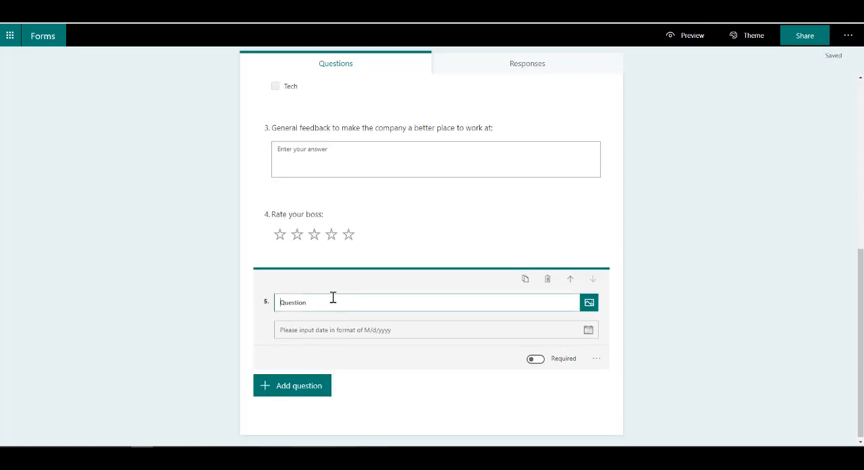
{"action": "double_click", "coordinate": [277, 303]}
{"action": "type", "text": "Date you started working at the company?"}
Step: Add a ranking question that reads "What is most important to you?"
{"action": "left_click", "coordinate": [315, 385]}
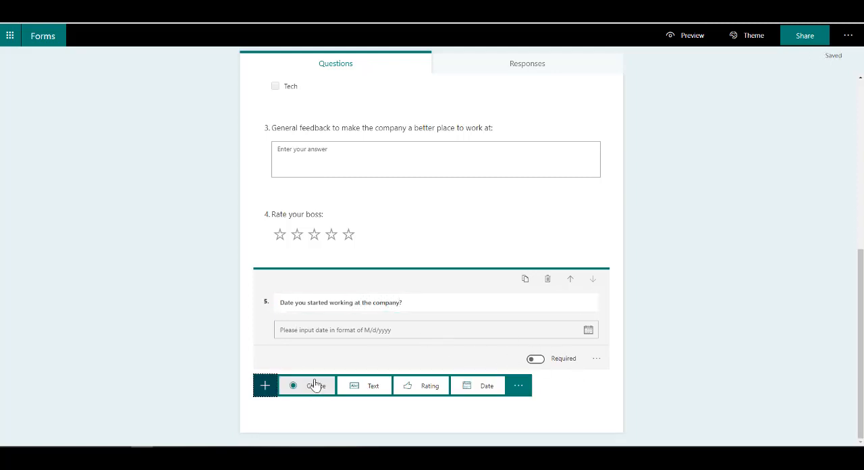
{"action": "left_click", "coordinate": [520, 387]}
{"action": "left_click", "coordinate": [546, 398]}
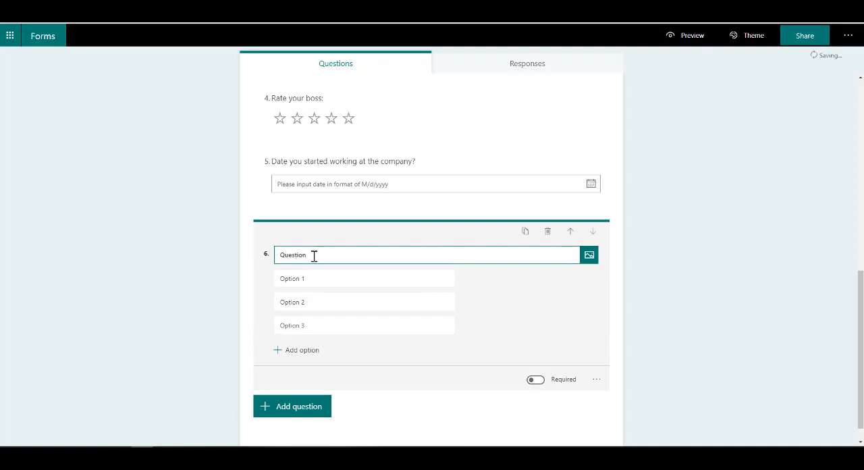
{"action": "left_click_drag", "start_coordinate": [314, 255], "coordinate": [252, 252]}
{"action": "type", "text": "What is most important to you?"}
Step: Set the first two options of the ranking question to "Salary" and "Medical Aid"
{"action": "left_click", "coordinate": [311, 279]}
{"action": "type", "text": "Salary"}
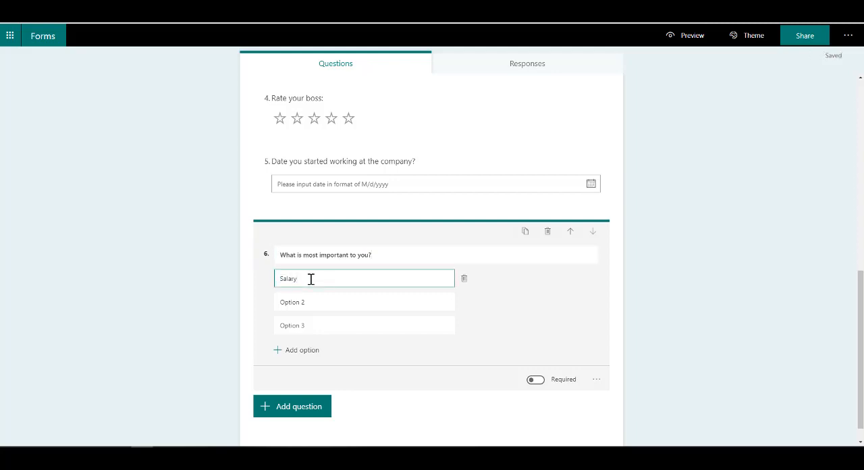
{"action": "left_click", "coordinate": [317, 309]}
{"action": "type", "text": "<M"}
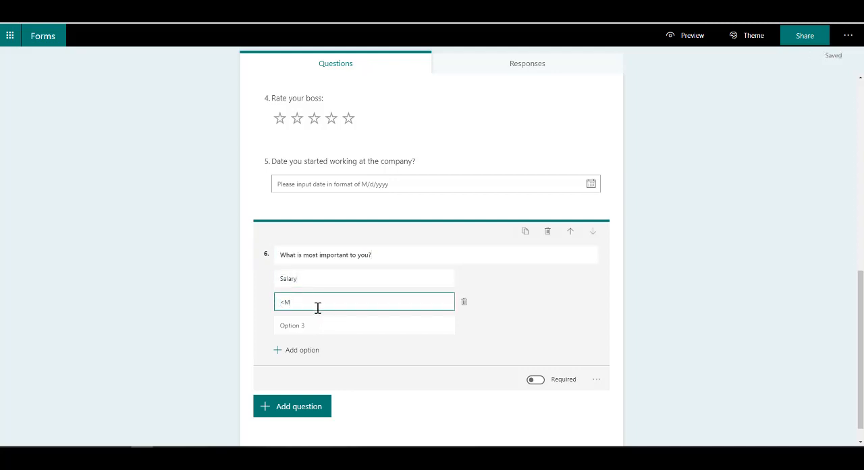
{"action": "key", "text": "BackSpace"}
{"action": "key", "text": "BackSpace"}
{"action": "type", "text": "Me"}
Step: Set the ranking question's third option to "Parking" and add a fourth option, "Free food at canteen"
{"action": "left_click", "coordinate": [314, 322]}
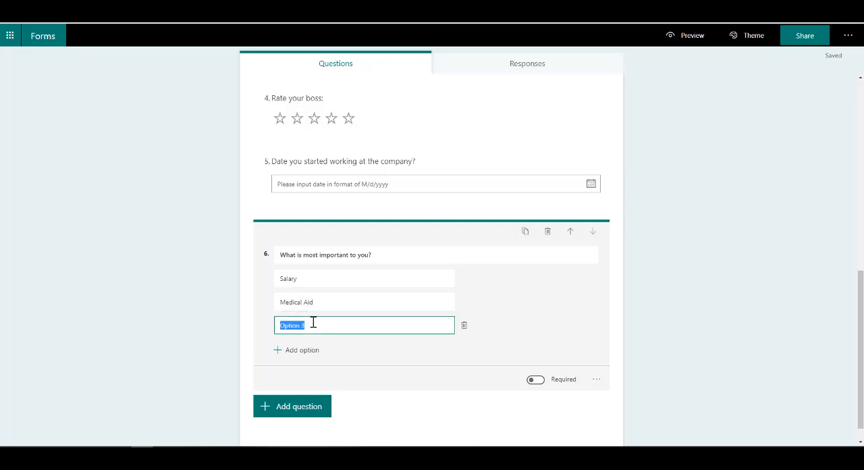
{"action": "type", "text": "Parking"}
{"action": "left_click", "coordinate": [314, 351]}
{"action": "type", "text": "Free"}
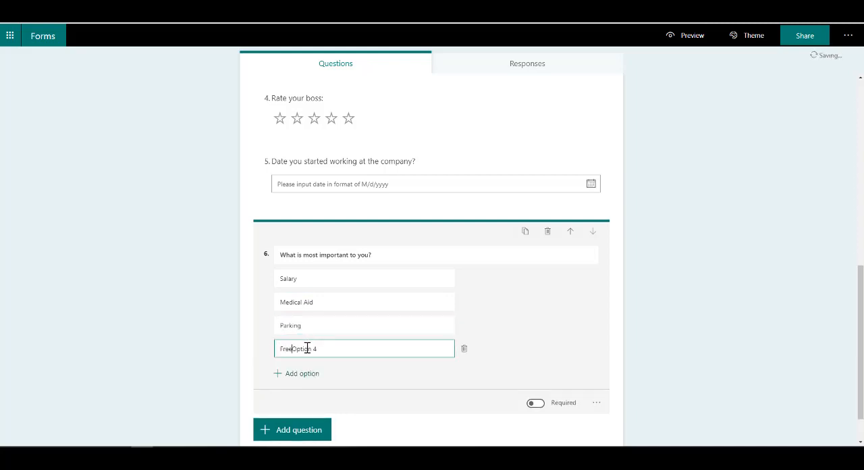
{"action": "type", "text": " food at canteen"}
Step: Add a Likert question that reads "Rate the following:"
{"action": "left_click", "coordinate": [309, 431]}
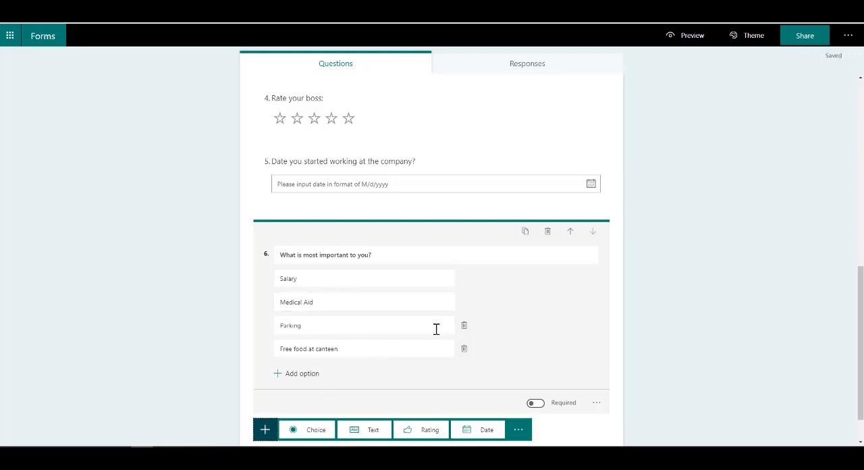
{"action": "left_click", "coordinate": [518, 385]}
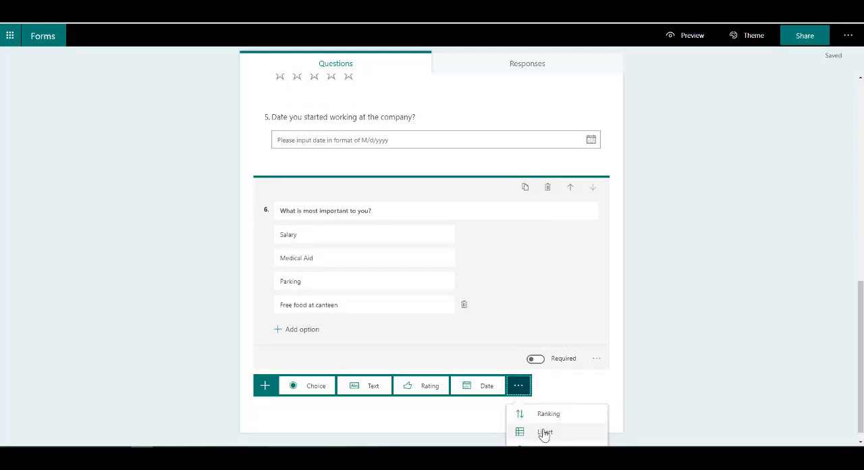
{"action": "left_click", "coordinate": [545, 434]}
{"action": "left_click_drag", "start_coordinate": [318, 230], "coordinate": [196, 238]}
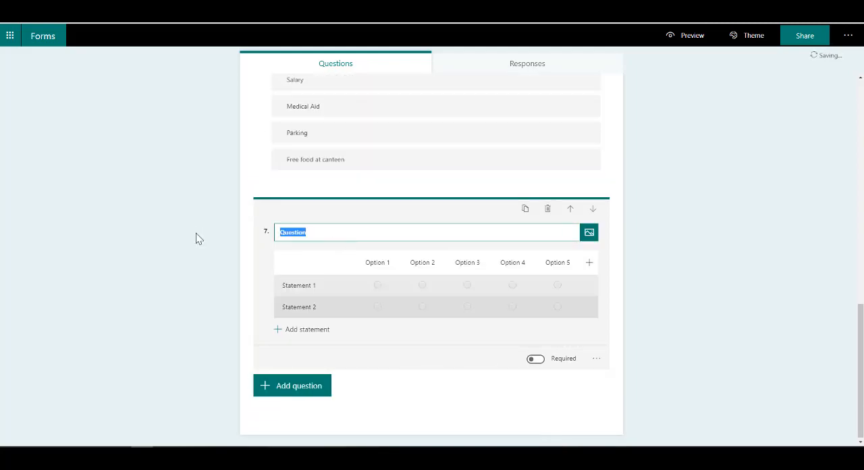
{"action": "type", "text": "Rate the foloowi"}
{"action": "key", "text": "BackSpace"}
{"action": "key", "text": "BackSpace"}
{"action": "key", "text": "BackSpace"}
{"action": "key", "text": "BackSpace"}
{"action": "type", "text": "lowing"}
Step: Delete the first two option columns of the Likert question
{"action": "left_click", "coordinate": [368, 263]}
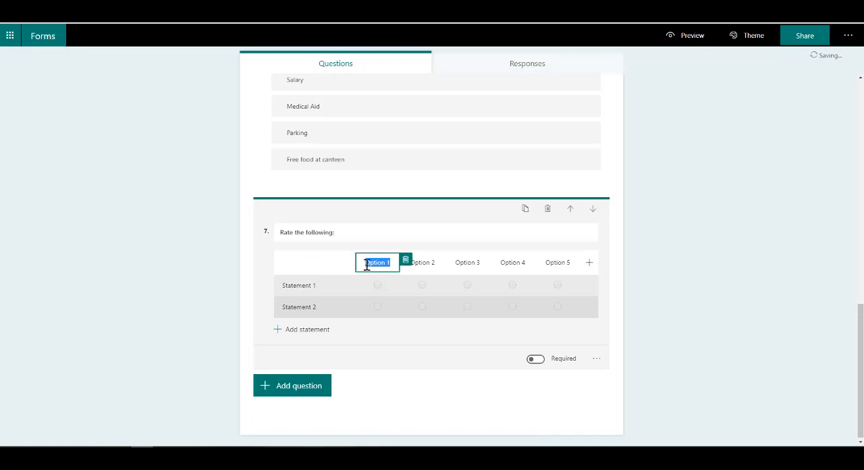
{"action": "left_click", "coordinate": [406, 260]}
{"action": "left_click", "coordinate": [417, 260]}
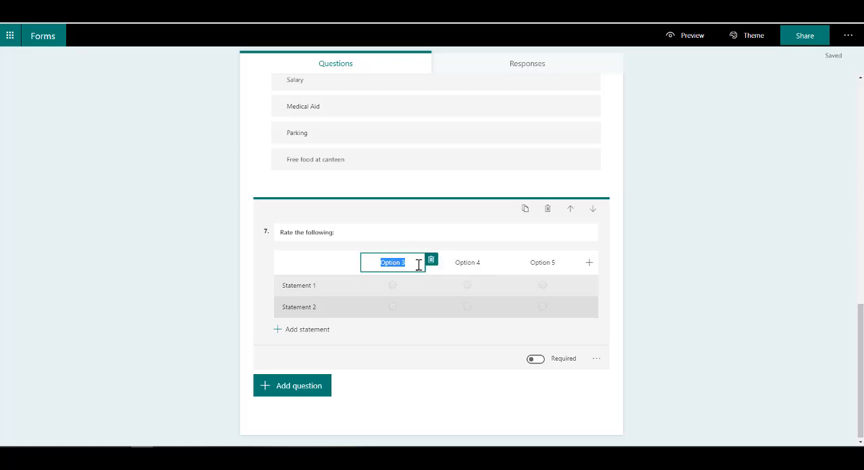
Step: Label the three remaining Likert columns "Poor", "OK" and "Great"
{"action": "left_click", "coordinate": [410, 264]}
{"action": "left_click_drag", "start_coordinate": [410, 264], "coordinate": [364, 261]}
{"action": "type", "text": "Poor"}
{"action": "left_click", "coordinate": [466, 263]}
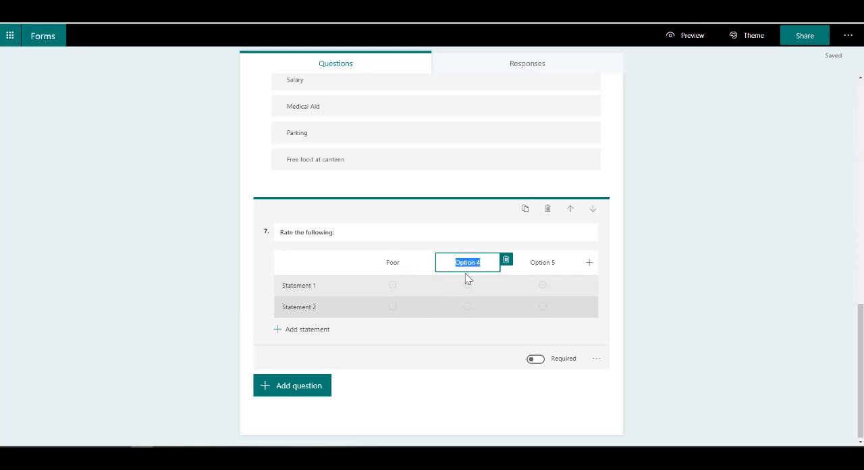
{"action": "left_click", "coordinate": [550, 262]}
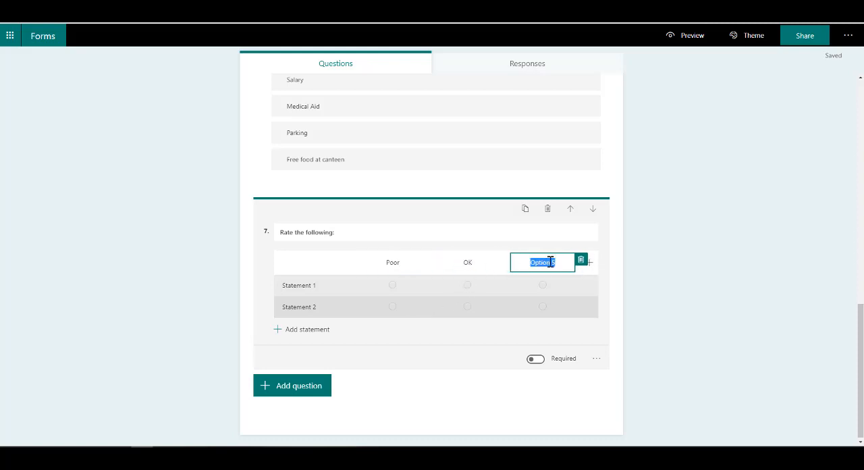
{"action": "type", "text": "Great"}
Step: Set the two Likert statements to "Working environment" and "Company culture"
{"action": "left_click", "coordinate": [344, 286]}
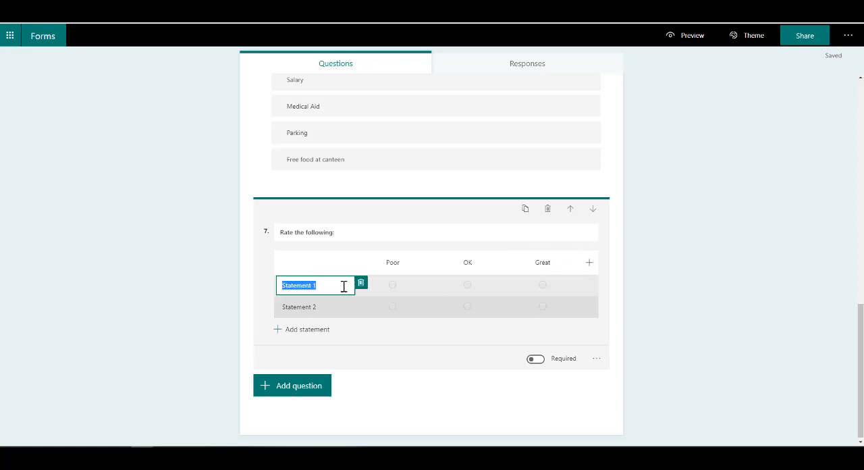
{"action": "type", "text": "W"}
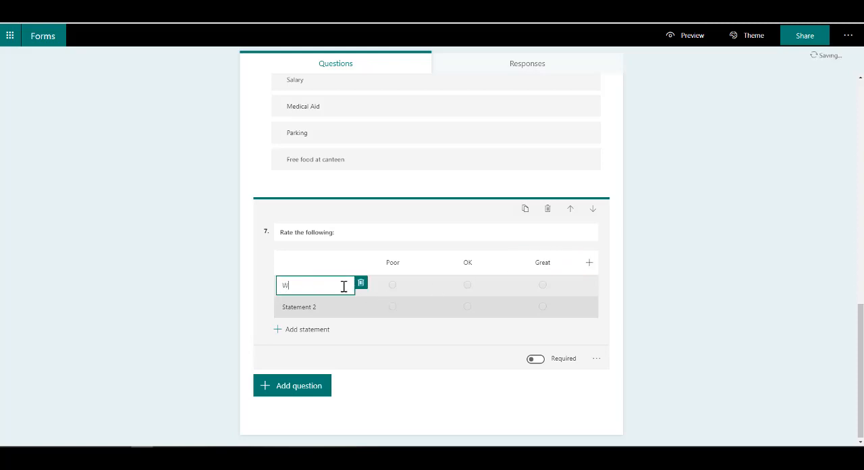
{"action": "type", "text": "orking environm"}
{"action": "type", "text": "onmen"}
{"action": "type", "text": "t"}
{"action": "left_click", "coordinate": [336, 312]}
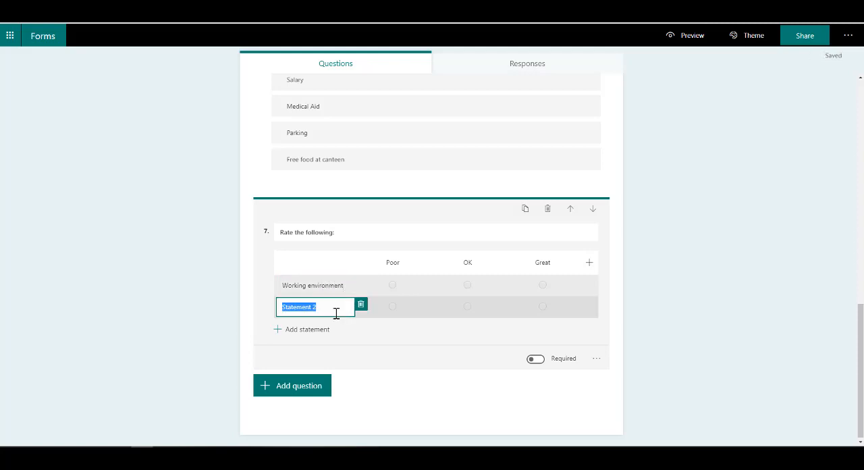
{"action": "type", "text": "Company cult"}
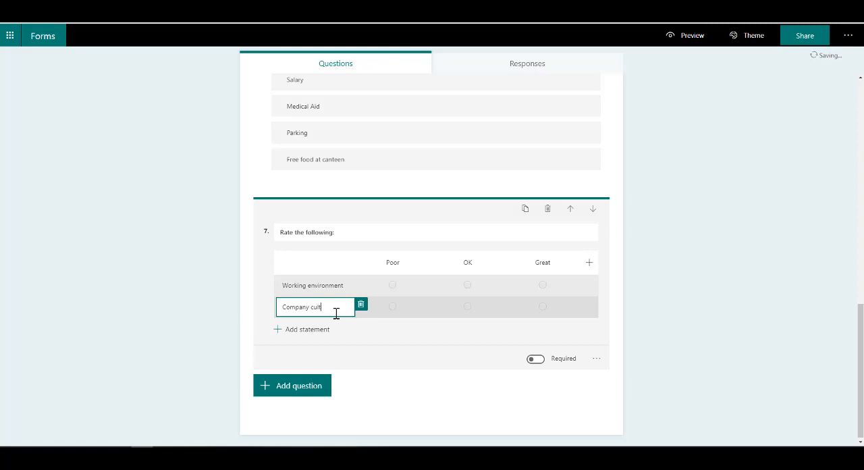
{"action": "type", "text": "ure"}
Step: Add a third Likert statement that reads "Training opportunities"
{"action": "left_click", "coordinate": [323, 330]}
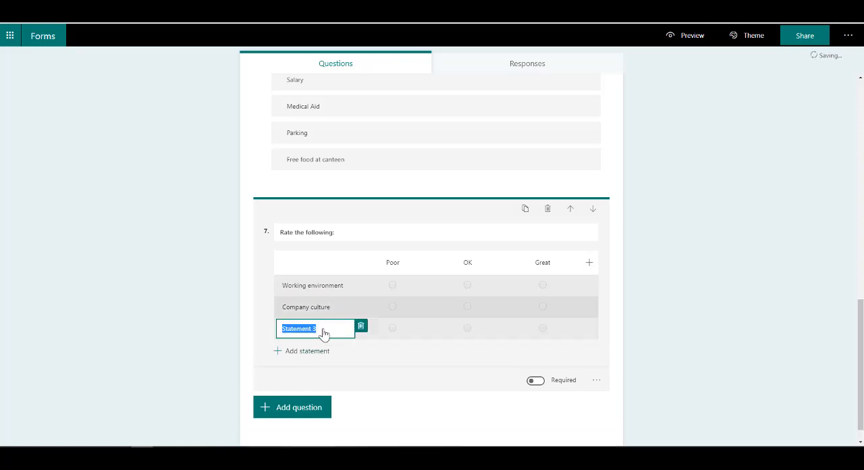
{"action": "type", "text": "Training opportunities"}
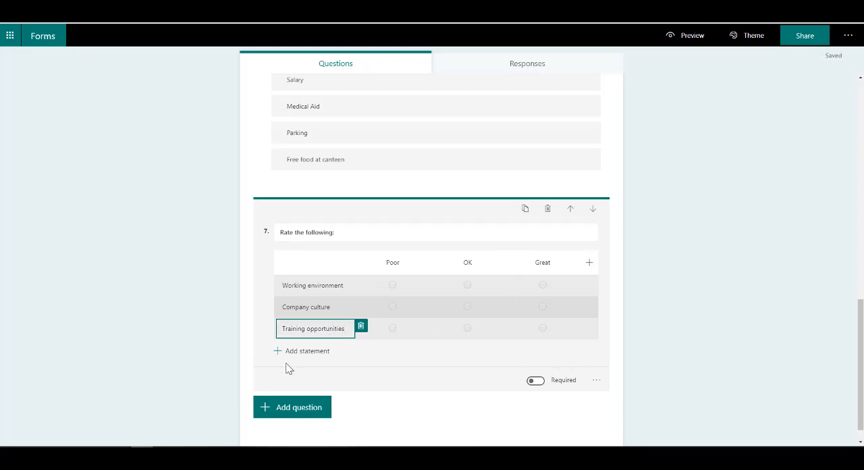
Step: Add a Net Promoter Score question reading "How likely are you to recommend the company as a workplace to a friend?"
{"action": "left_click", "coordinate": [301, 409]}
{"action": "left_click", "coordinate": [518, 385]}
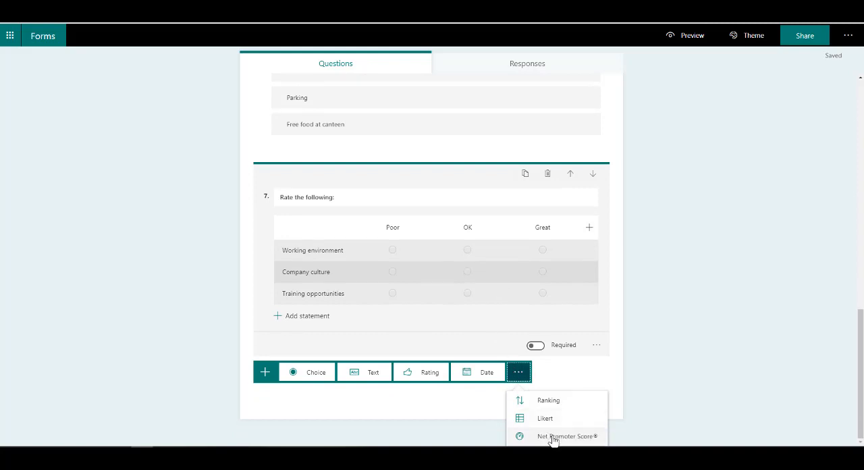
{"action": "left_click", "coordinate": [553, 438]}
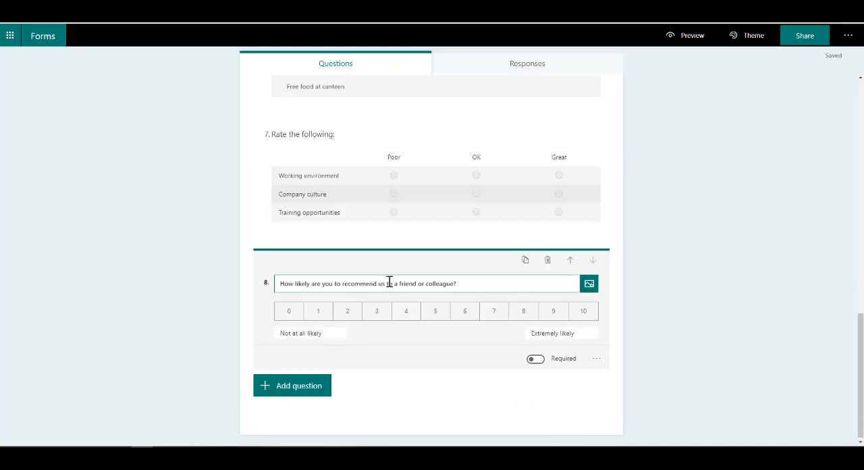
{"action": "left_click", "coordinate": [466, 285]}
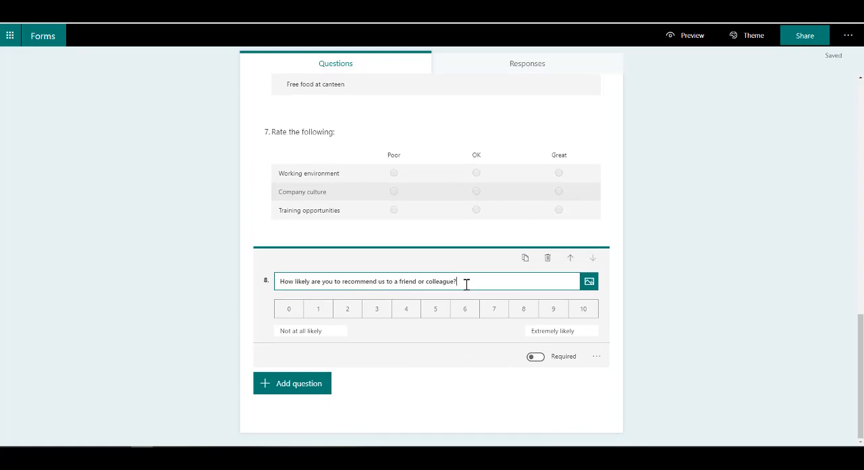
{"action": "left_click_drag", "start_coordinate": [455, 283], "coordinate": [378, 282]}
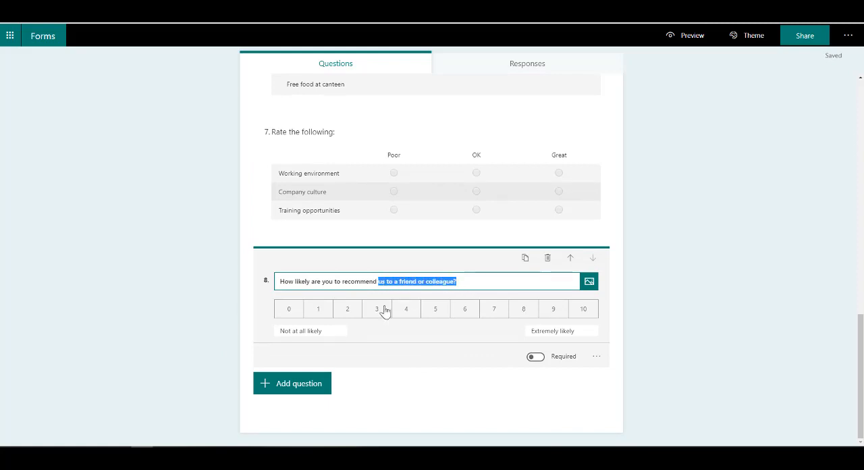
{"action": "type", "text": "the company as a"}
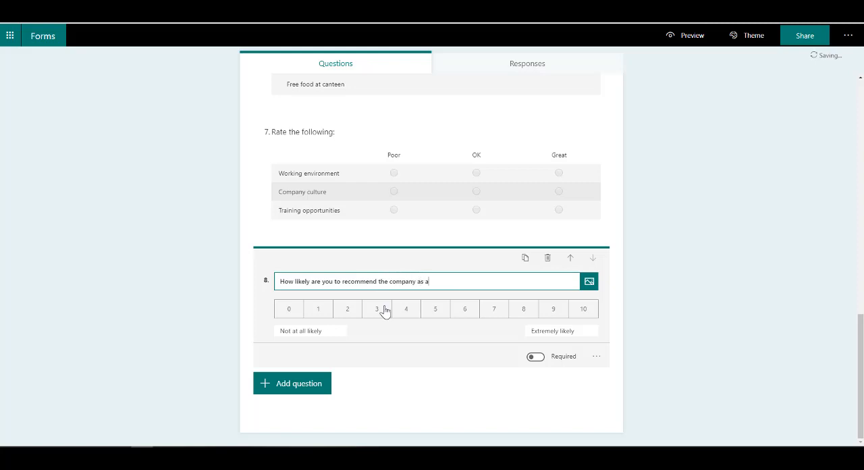
{"action": "type", "text": " workplace to a friend?"}
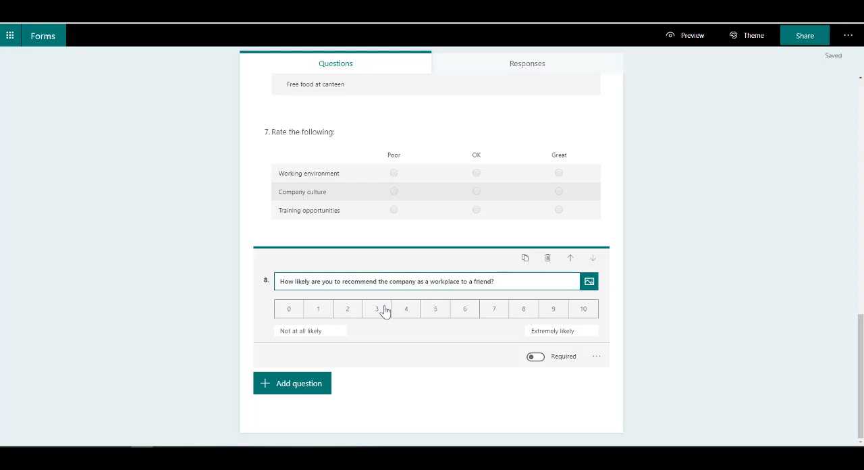
Step: Examine the editable labels at both ends of the recommendation scale
{"action": "left_click", "coordinate": [332, 333]}
{"action": "left_click_drag", "start_coordinate": [332, 333], "coordinate": [264, 337]}
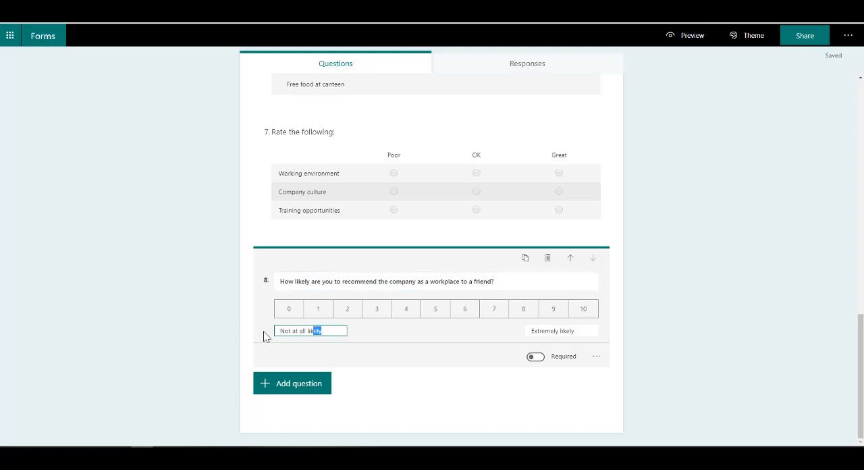
{"action": "left_click", "coordinate": [582, 334]}
{"action": "left_click_drag", "start_coordinate": [582, 333], "coordinate": [503, 338]}
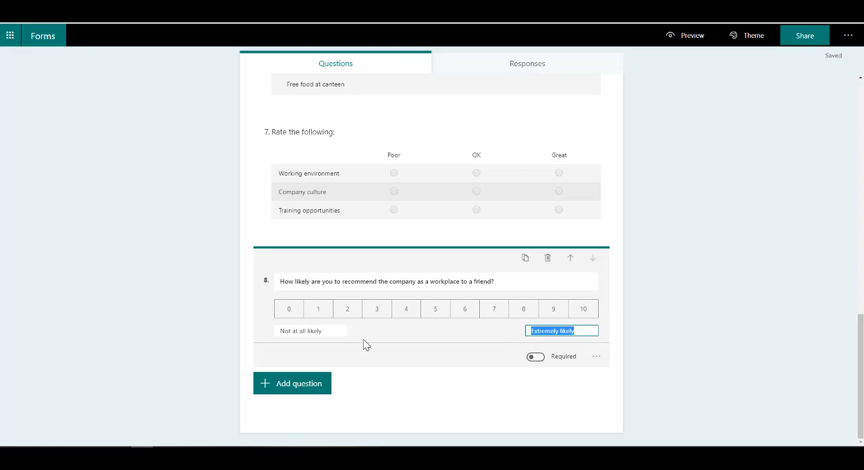
Step: Preview the survey in the computer and mobile layouts, and return to editing
{"action": "scroll", "coordinate": [208, 332], "scroll_direction": "up", "scroll_amount": 10}
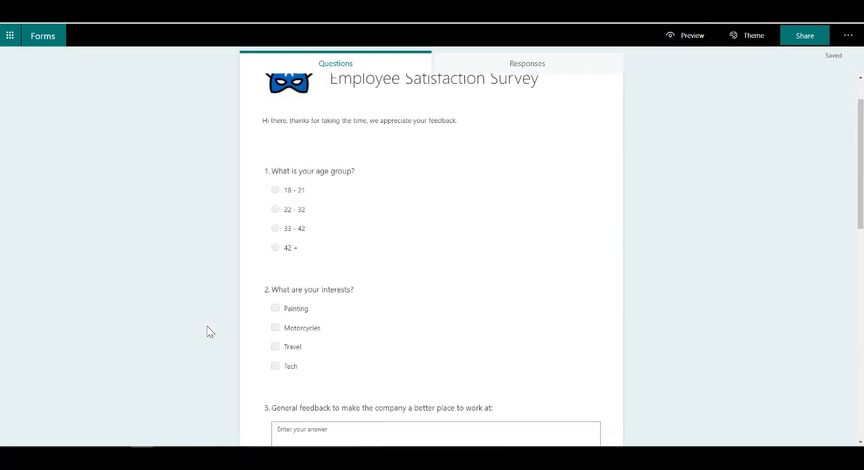
{"action": "scroll", "coordinate": [208, 331], "scroll_direction": "up", "scroll_amount": 1}
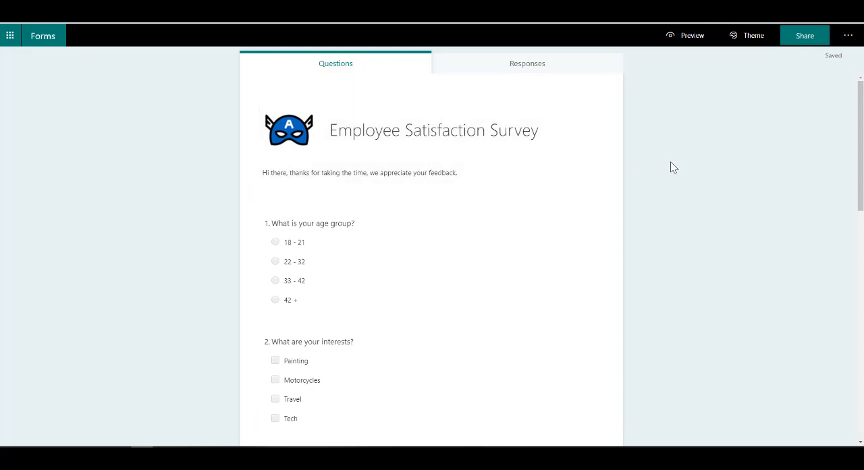
{"action": "left_click", "coordinate": [686, 37]}
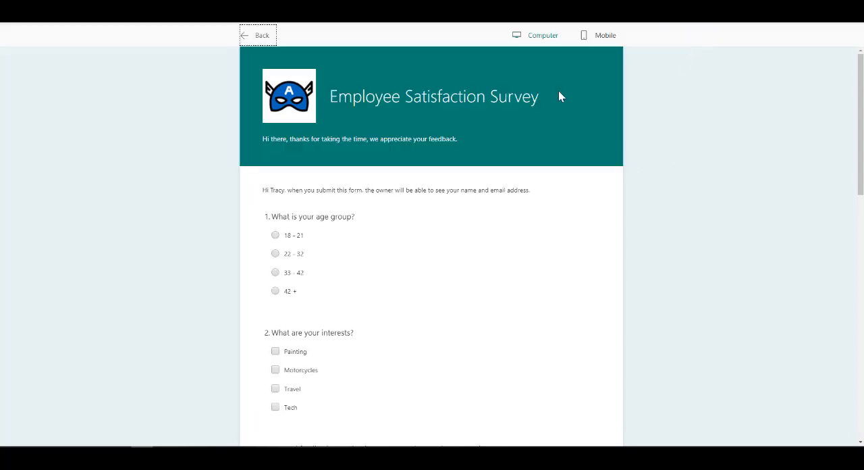
{"action": "left_click", "coordinate": [604, 40]}
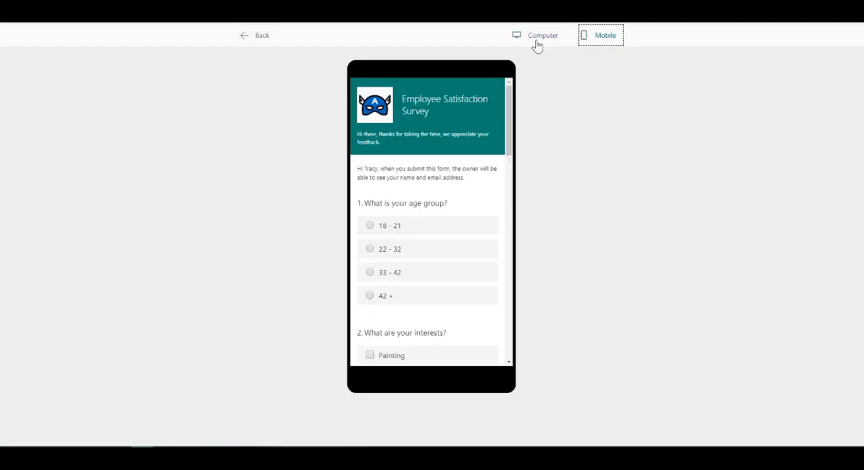
{"action": "scroll", "coordinate": [456, 250], "scroll_direction": "down", "scroll_amount": 10}
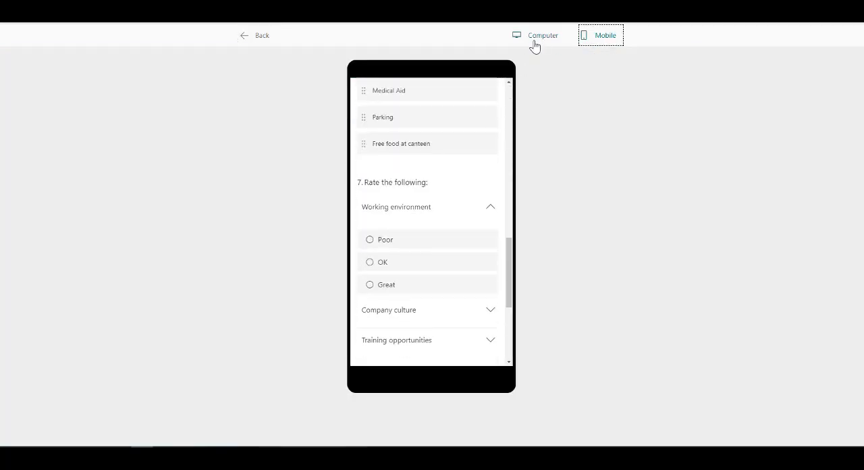
{"action": "left_click", "coordinate": [535, 39]}
{"action": "left_click", "coordinate": [253, 37]}
Step: Apply the dark blue illustrated theme with hands, a computer and paperwork to the survey
{"action": "left_click", "coordinate": [761, 42]}
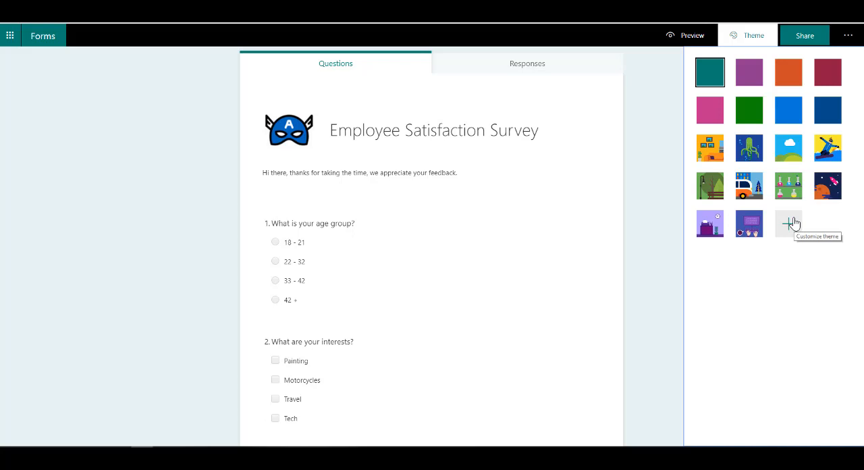
{"action": "left_click", "coordinate": [754, 234]}
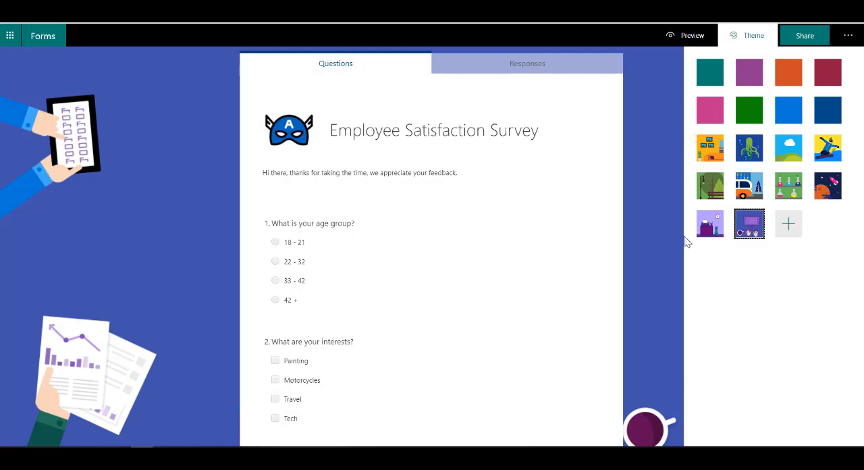
Step: Review the survey's sharing options and display the QR code that recipients can scan to access the form
{"action": "left_click", "coordinate": [803, 36]}
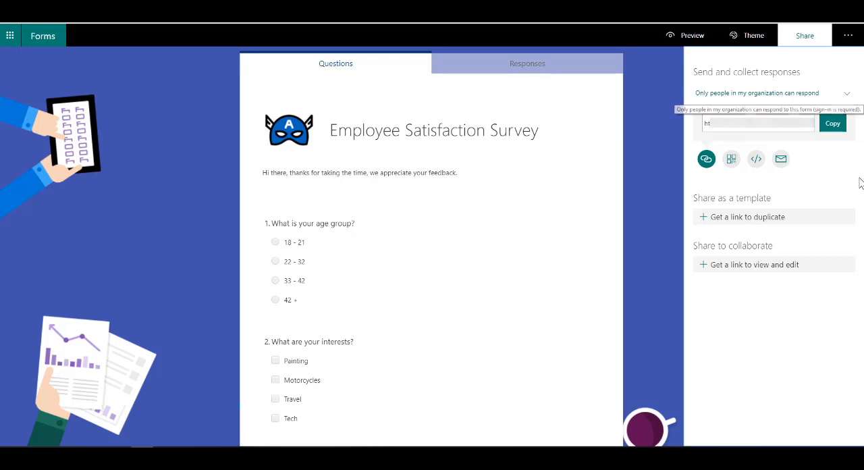
{"action": "left_click", "coordinate": [730, 162]}
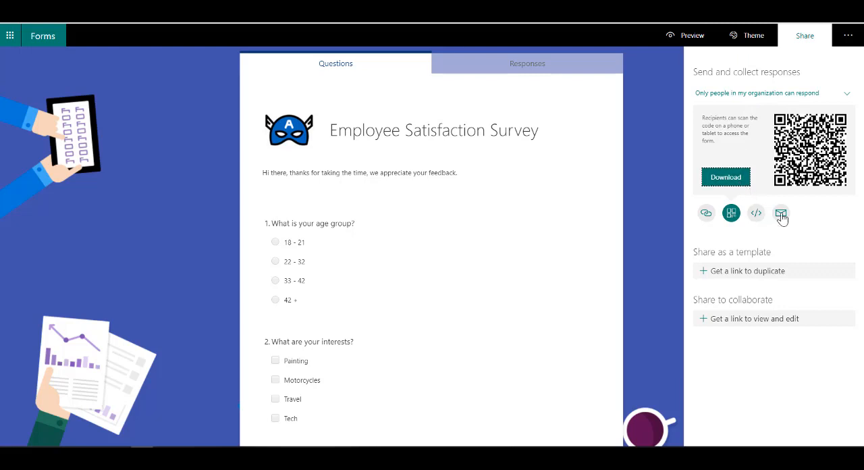
Step: Review the form settings for who can respond, response options and notifications, and close them without changing anything
{"action": "left_click", "coordinate": [847, 39]}
{"action": "left_click", "coordinate": [848, 39]}
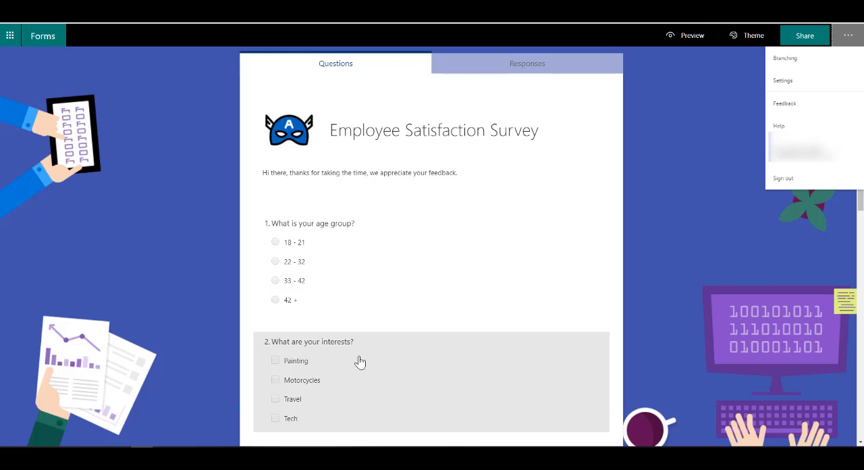
{"action": "left_click", "coordinate": [783, 83]}
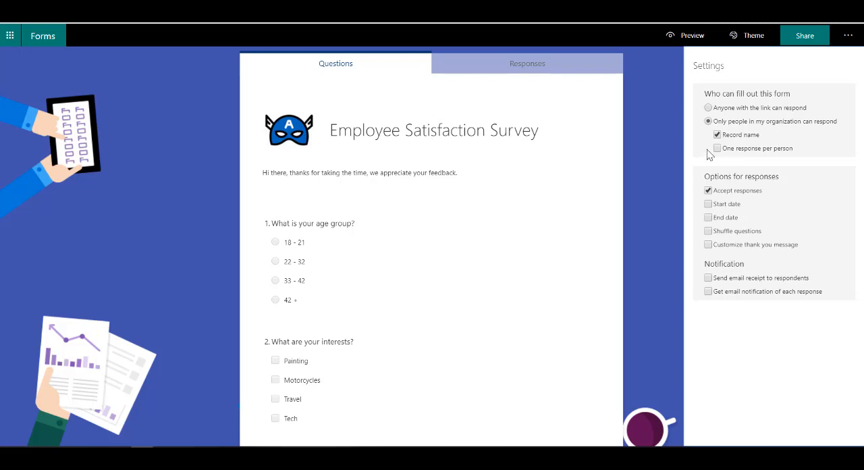
{"action": "left_click", "coordinate": [660, 162]}
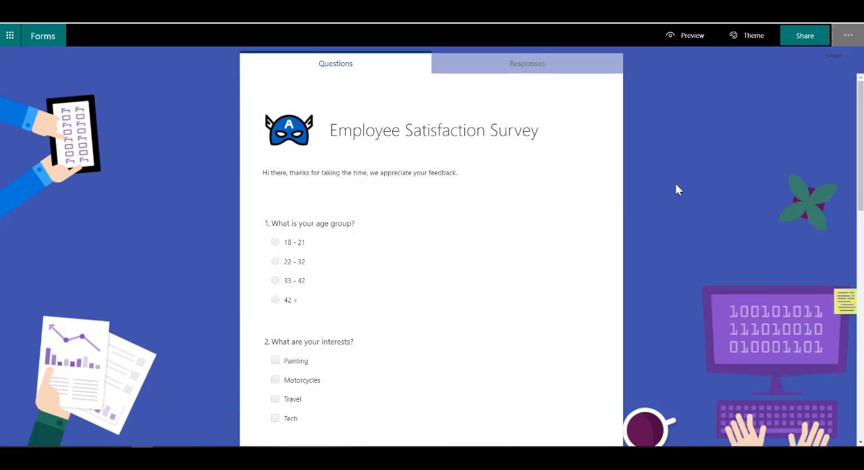
Step: Look through the themed questions, preview the survey in the computer and mobile layouts, and return to editing
{"action": "scroll", "coordinate": [702, 226], "scroll_direction": "down", "scroll_amount": 10}
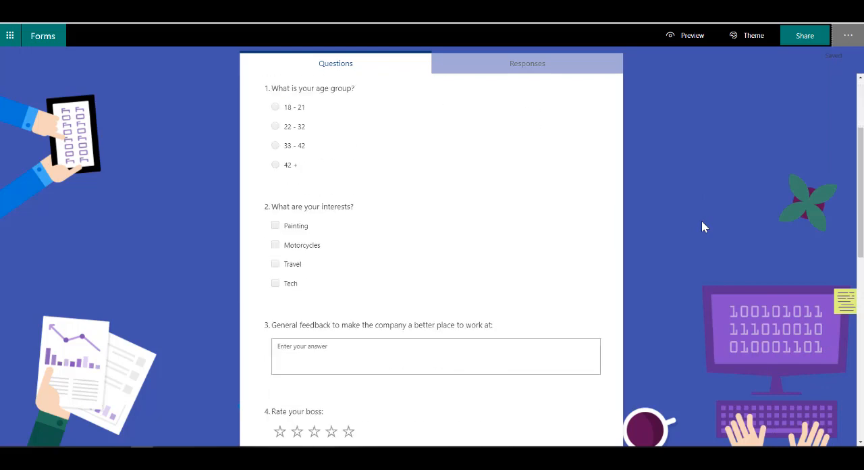
{"action": "scroll", "coordinate": [702, 227], "scroll_direction": "up", "scroll_amount": 10}
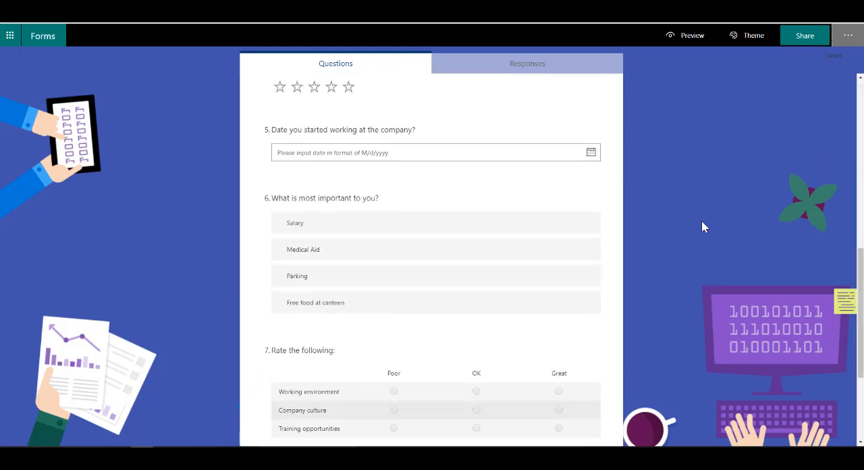
{"action": "left_click", "coordinate": [688, 39]}
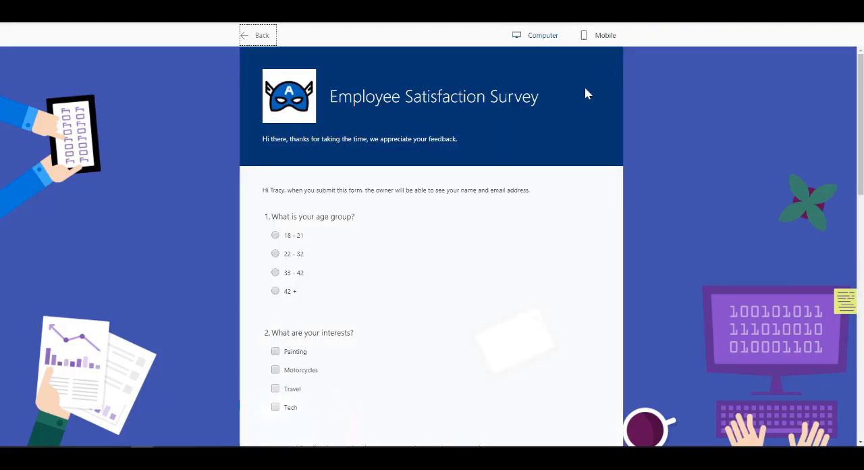
{"action": "left_click", "coordinate": [599, 37]}
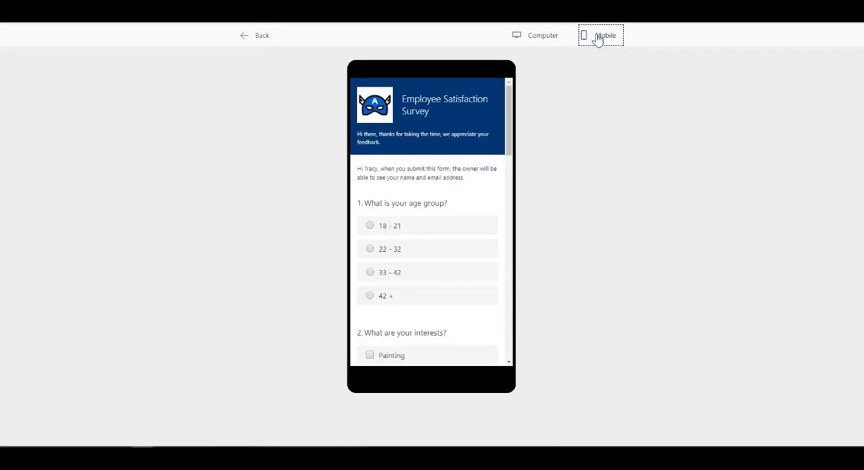
{"action": "left_click", "coordinate": [552, 38]}
{"action": "left_click", "coordinate": [253, 35]}
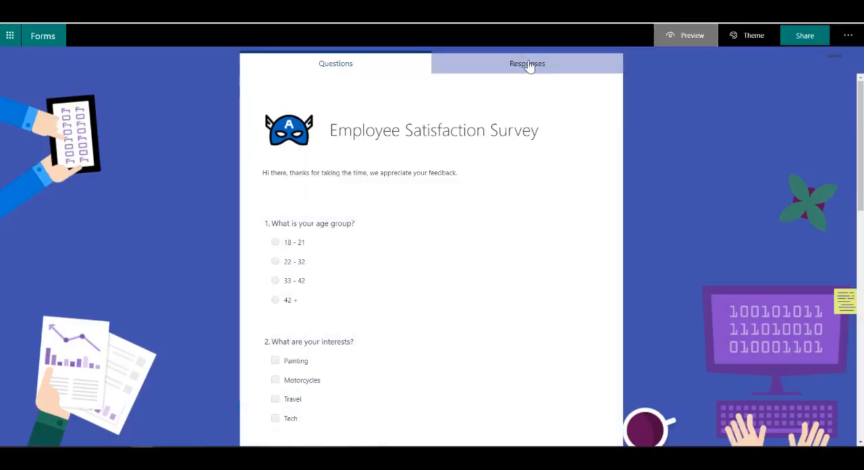
Step: Check the survey's response summary and return to the questions
{"action": "left_click", "coordinate": [530, 65]}
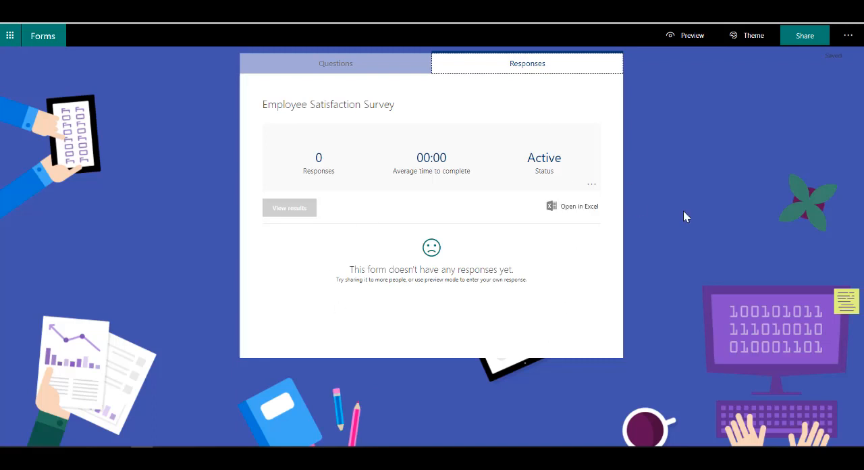
{"action": "left_click", "coordinate": [396, 66]}
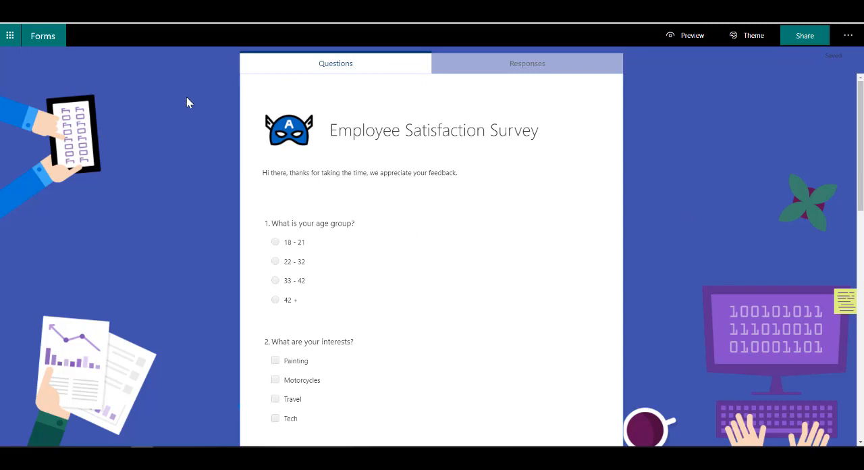